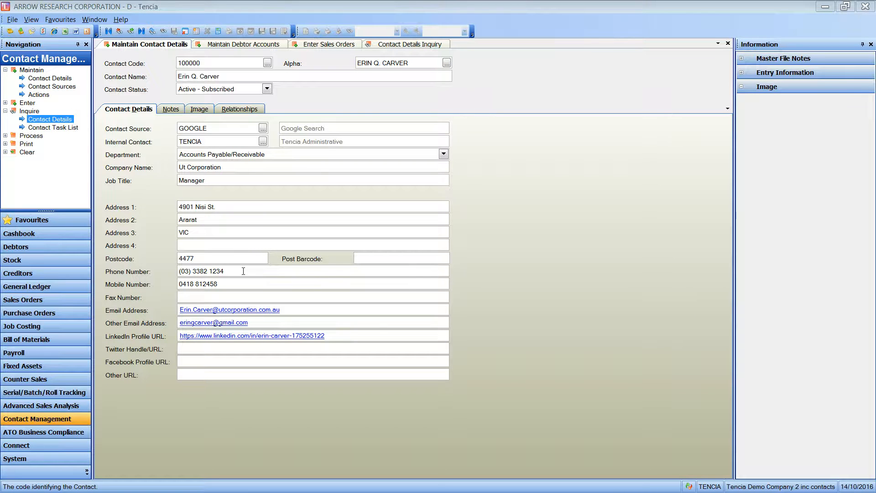
# Step: Review the contact's phone number, company name, job title and address in the contact details
pyautogui.click(243, 271)
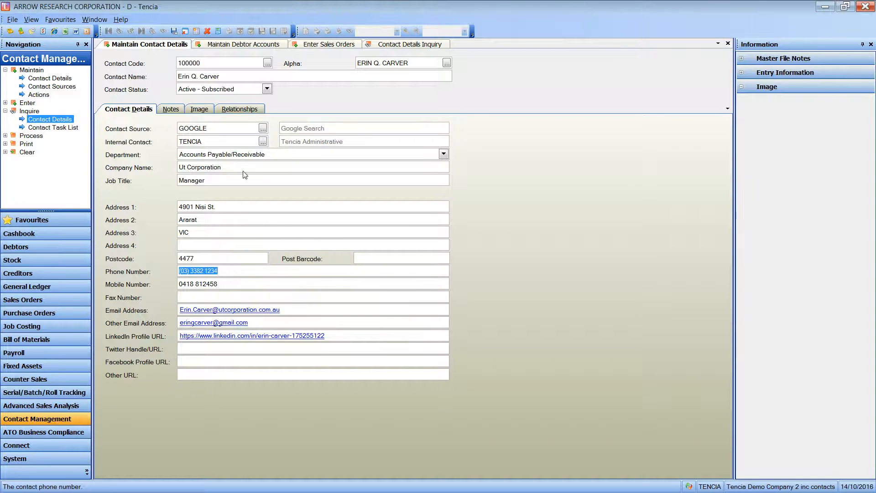
pyautogui.click(223, 168)
pyautogui.click(221, 180)
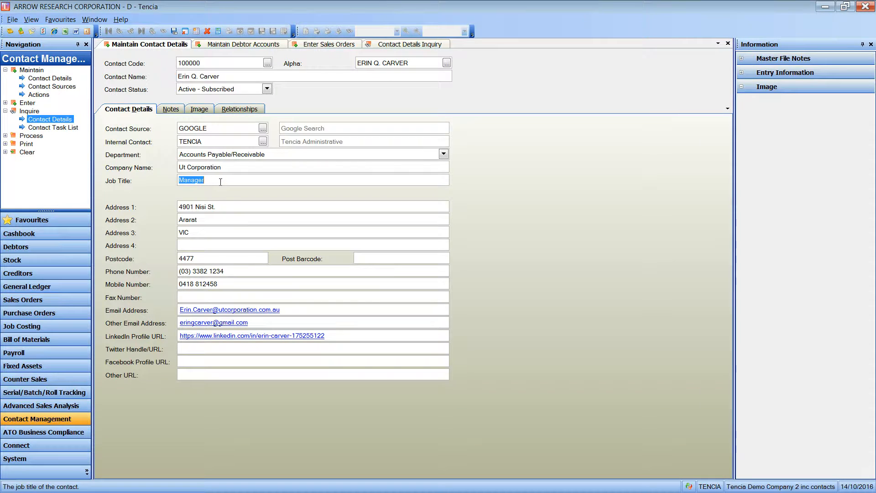
pyautogui.click(219, 218)
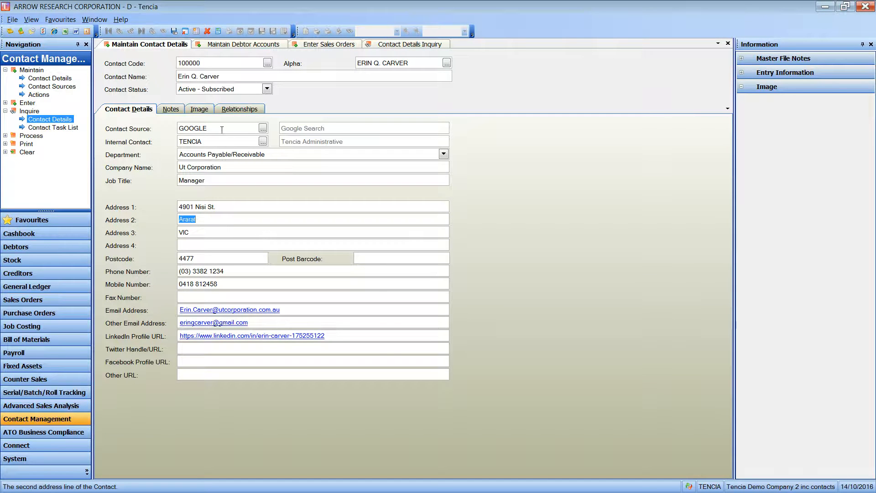
# Step: Look through the available contact sources and the source maintenance form, leaving the contact's source as is
pyautogui.click(247, 129)
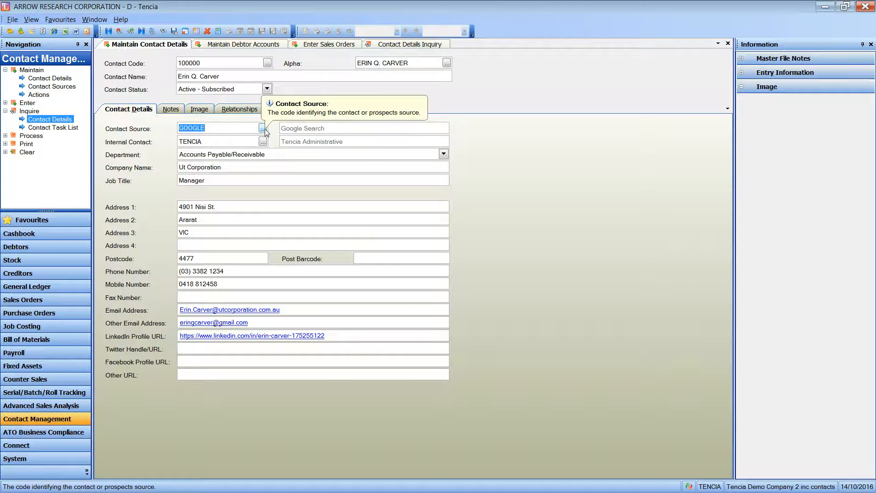
pyautogui.click(263, 129)
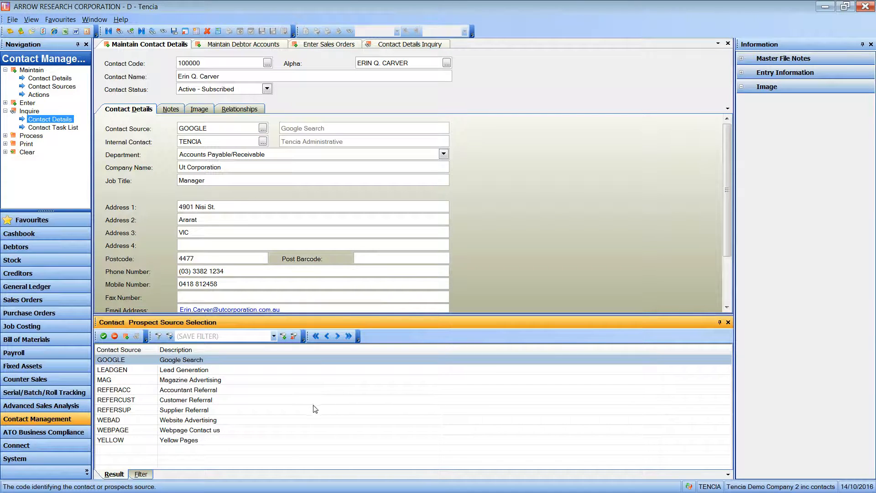
pyautogui.click(126, 337)
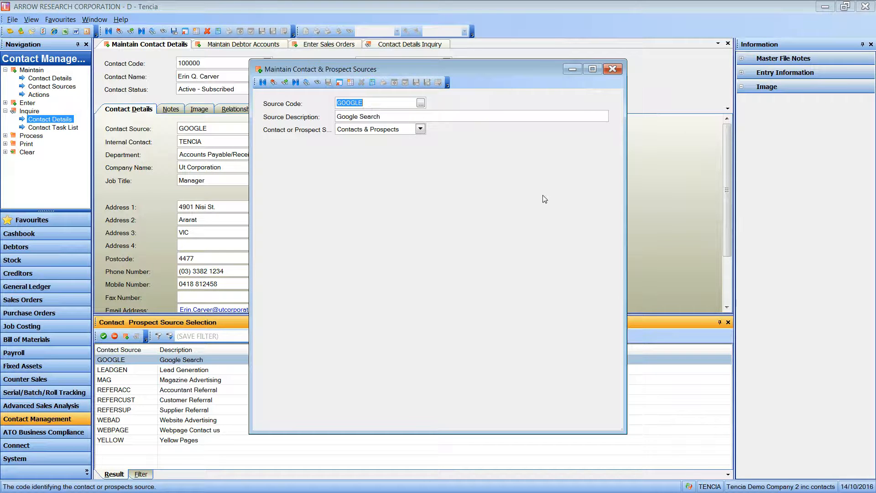
pyautogui.click(616, 71)
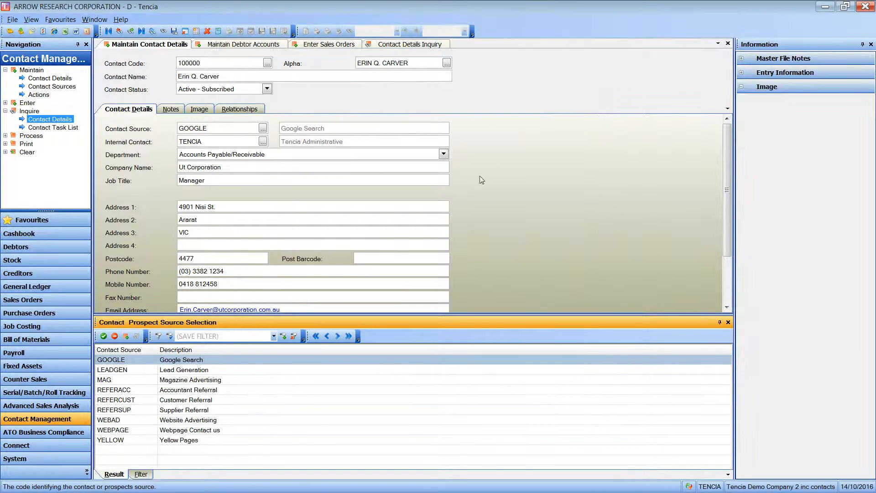
pyautogui.click(727, 322)
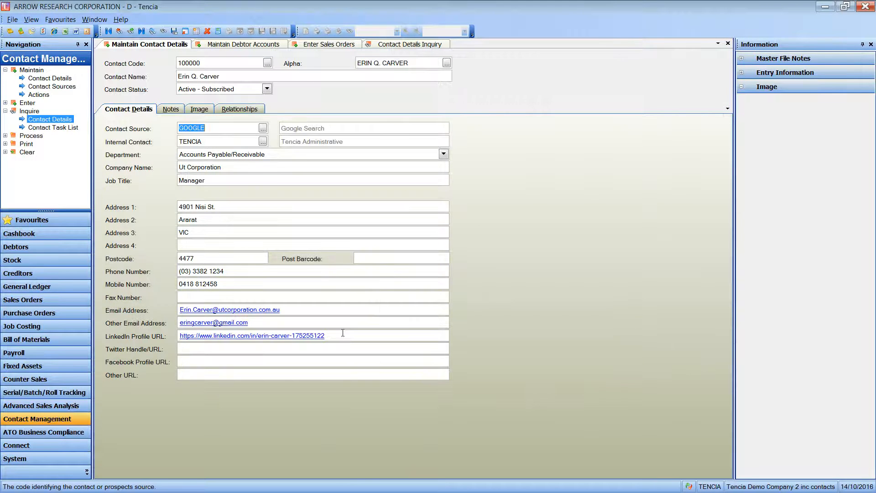
# Step: View the contact's LinkedIn profile from the contact record and close the profile page
pyautogui.click(288, 335)
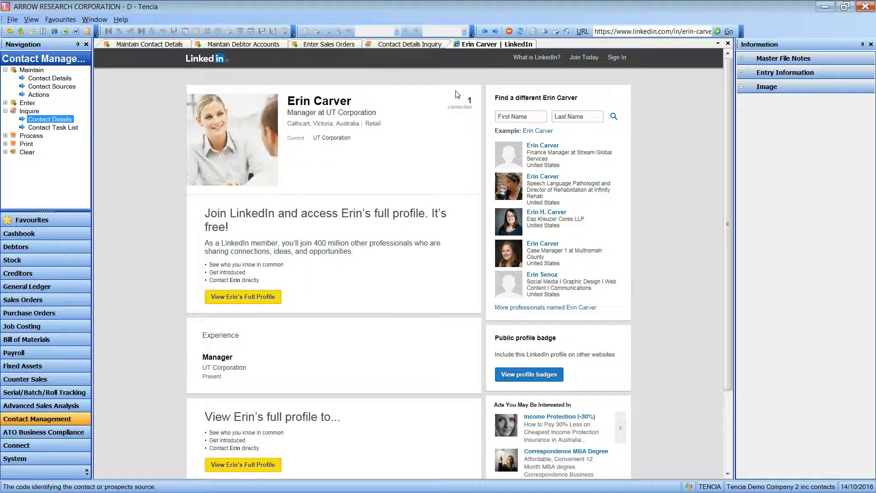
pyautogui.rightClick(489, 49)
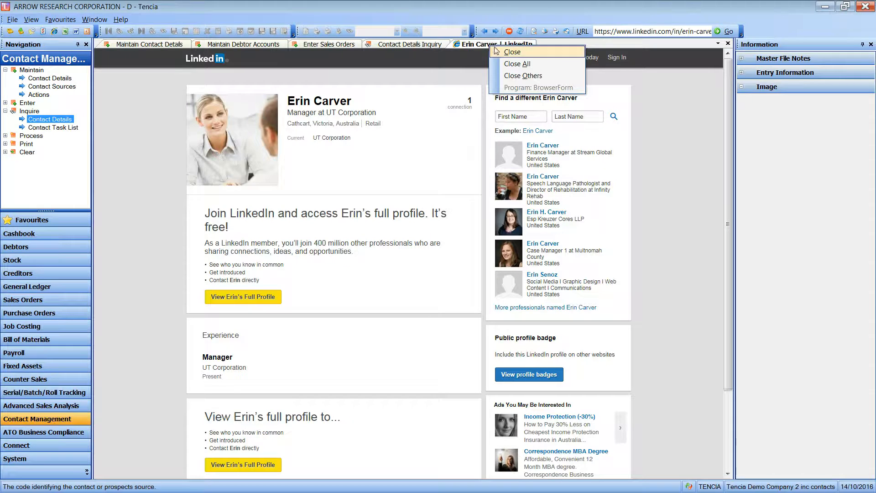
pyautogui.click(501, 64)
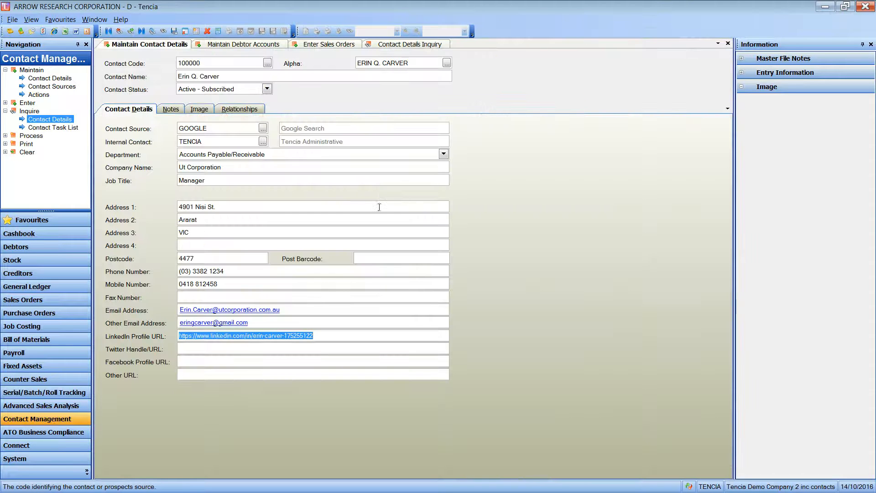
# Step: Review the contact's relationships and relationship types, and the contact list of the Bridal Outlets - Sydney debtor account
pyautogui.click(243, 109)
pyautogui.click(145, 180)
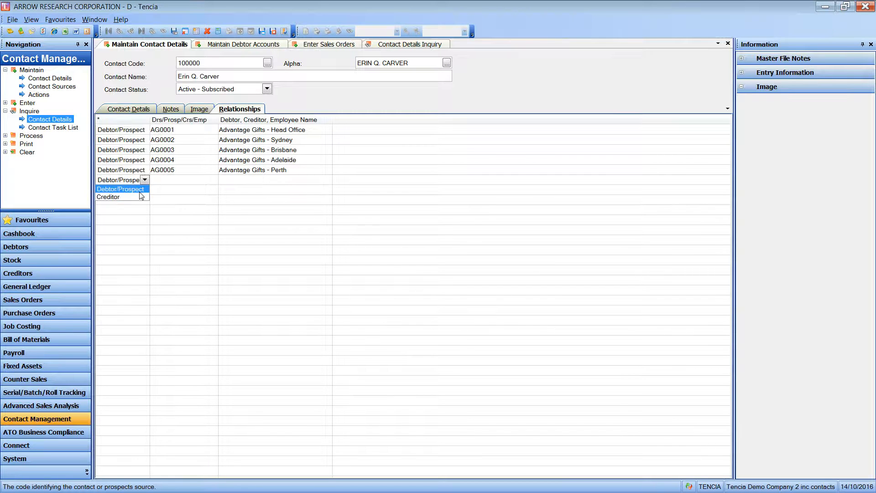
pyautogui.click(244, 51)
pyautogui.click(243, 44)
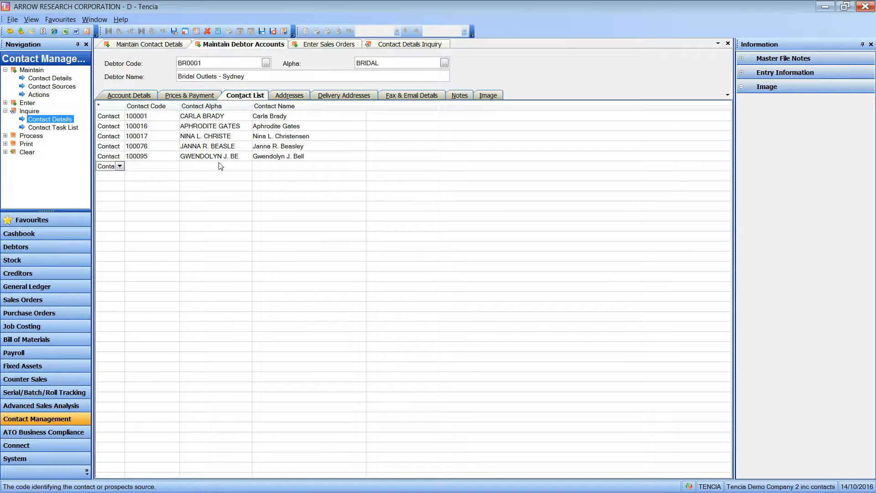
# Step: Check the contact code in the sales order's delivery details and the contact's orders and quotations in the inquiry
pyautogui.click(327, 44)
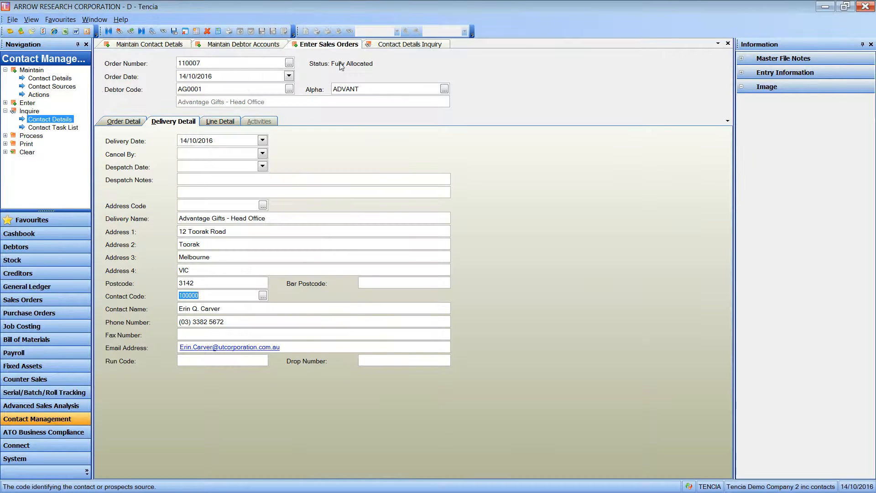
pyautogui.click(217, 295)
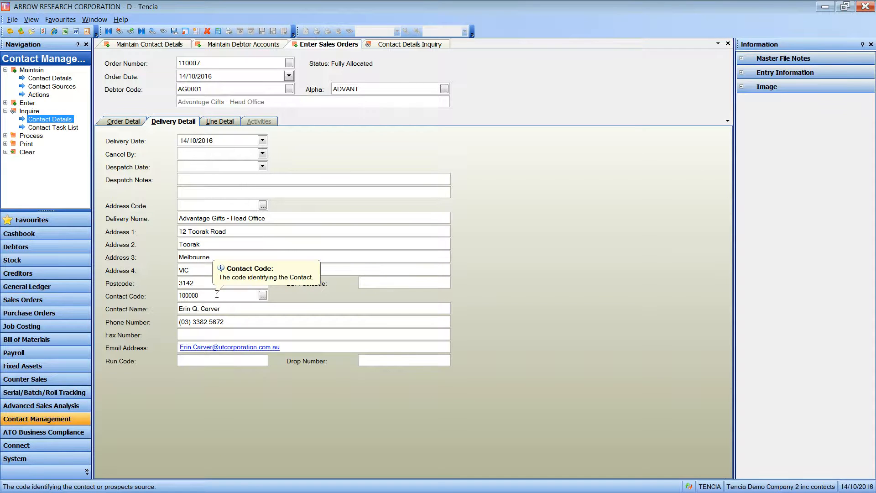
pyautogui.doubleClick(217, 295)
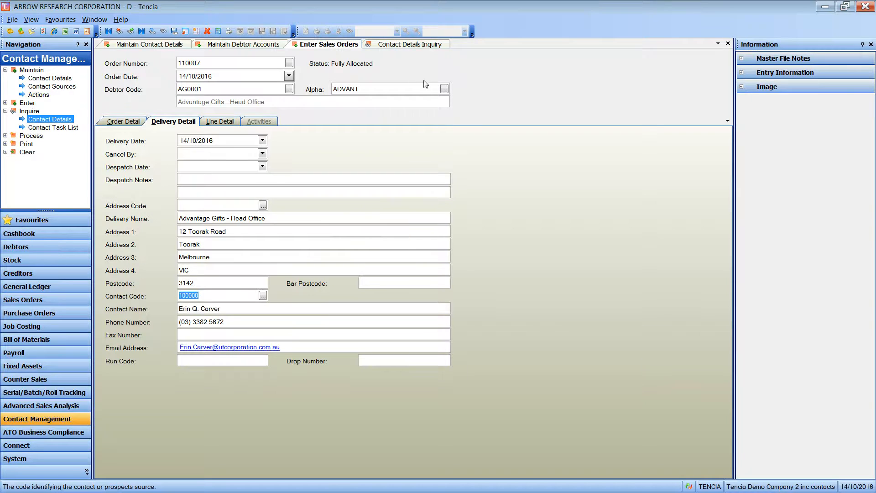
pyautogui.click(400, 46)
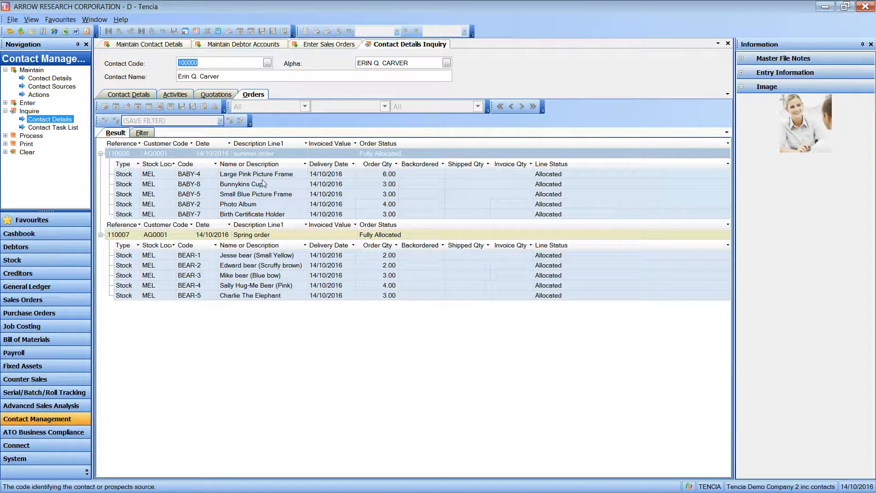
pyautogui.click(221, 95)
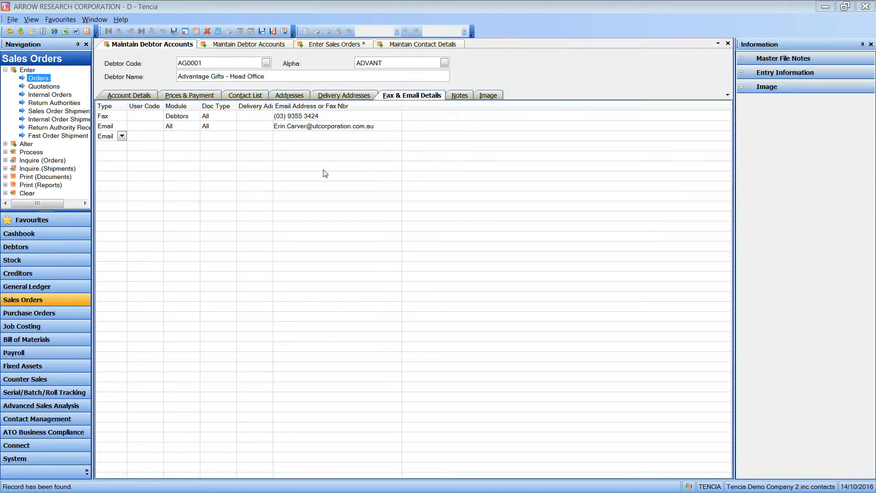
# Step: Examine the contact's e-mail and phone number in the Advantage Gifts debtor account, delivery address and sales order
pyautogui.click(333, 129)
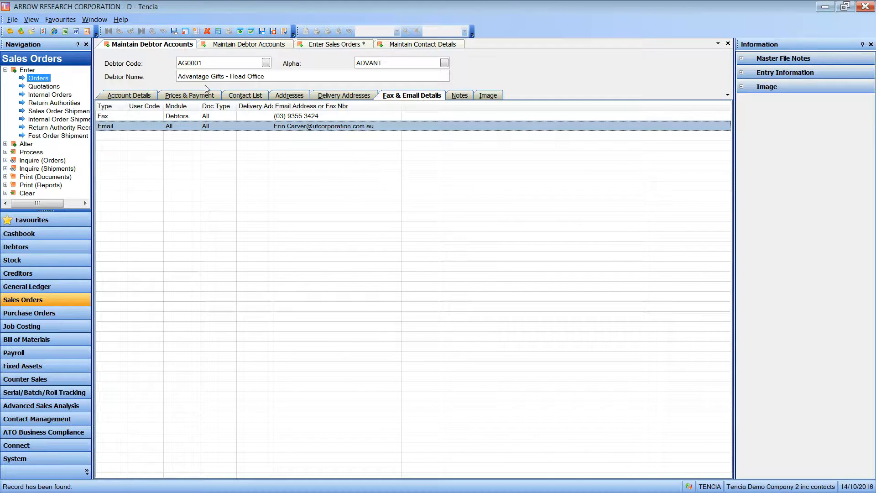
pyautogui.click(254, 44)
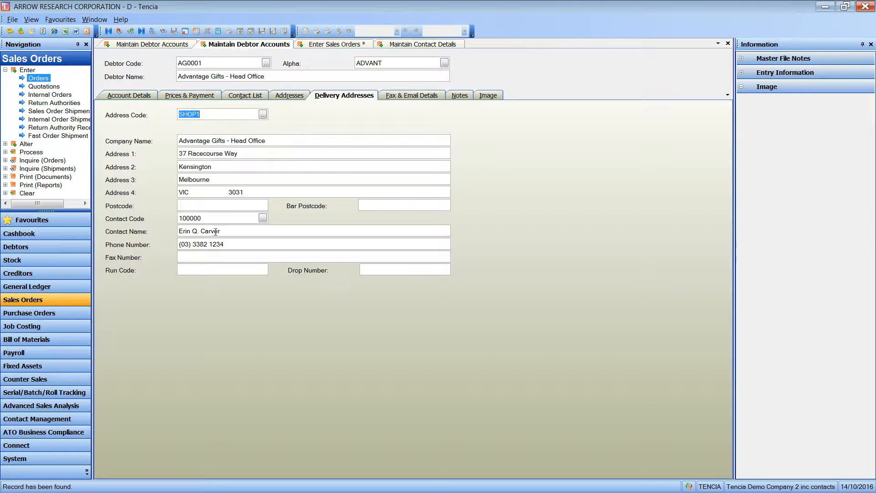
pyautogui.click(232, 244)
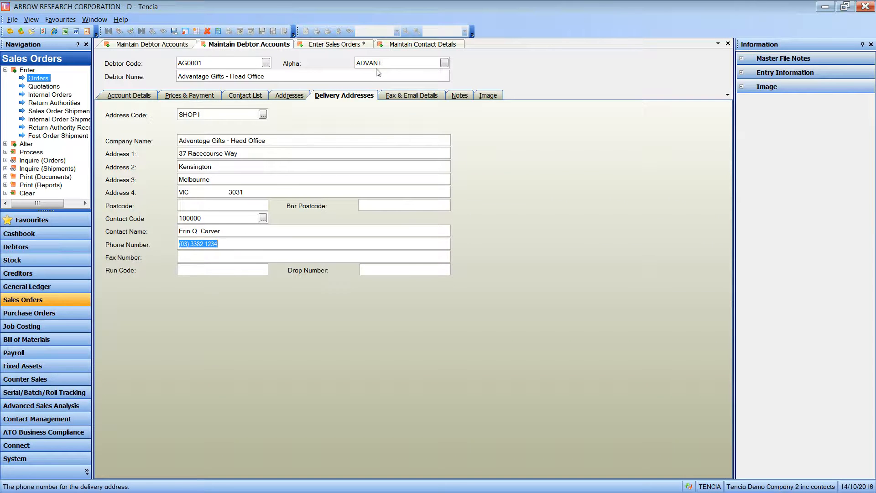
pyautogui.click(336, 44)
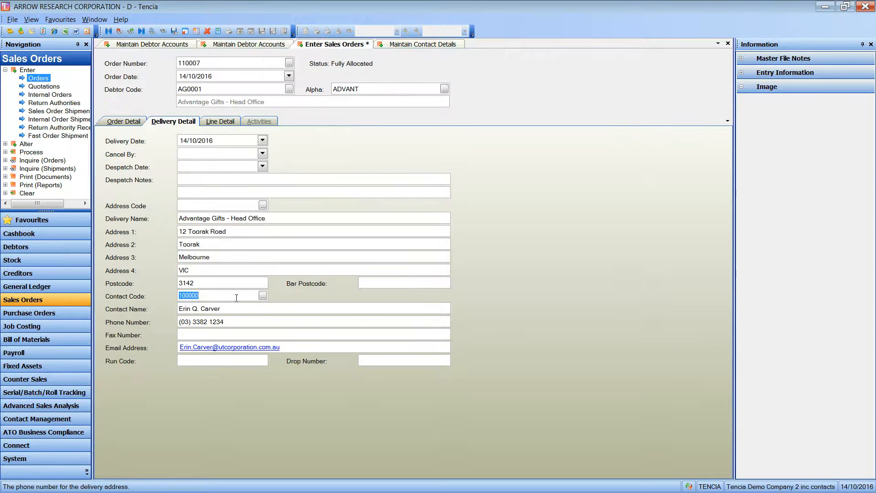
pyautogui.click(238, 322)
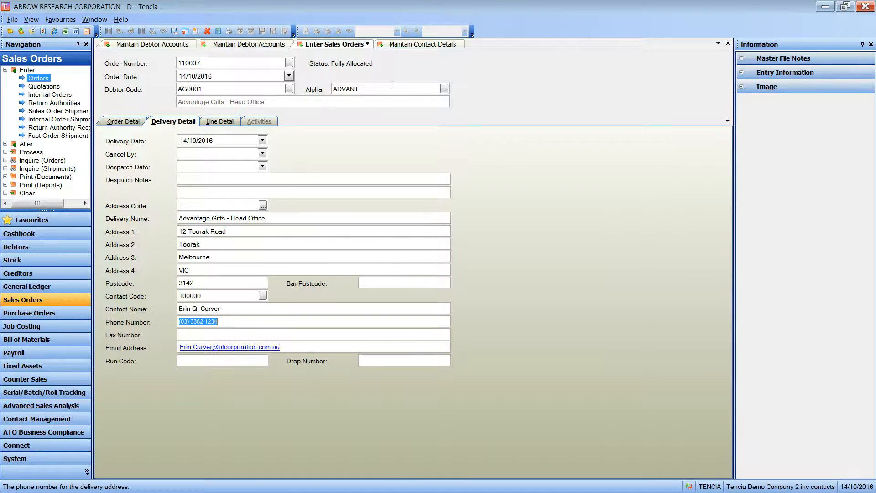
# Step: Replace the last four digits of the phone number in the contact's maintenance record
pyautogui.click(422, 45)
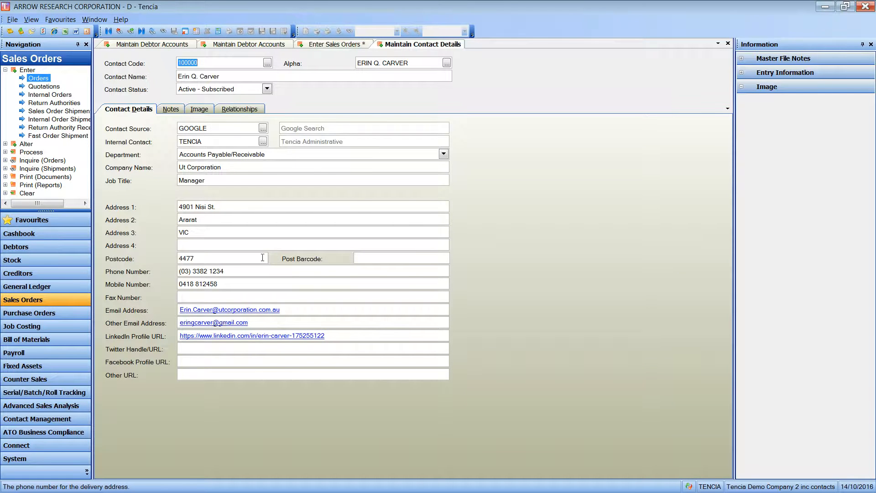
pyautogui.click(234, 271)
pyautogui.doubleClick(234, 271)
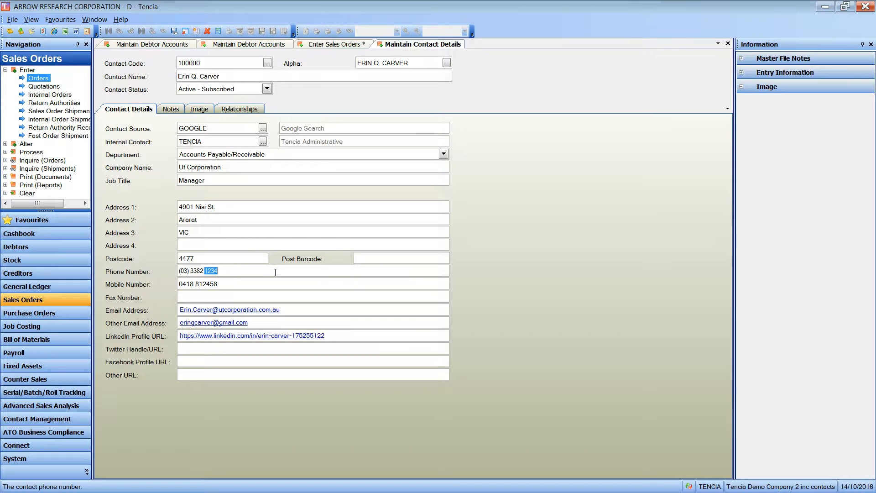
pyautogui.write('88')
pyautogui.press('Tab')
# Step: Shorten the domain of the contact's main e-mail address to ut.com.au and save the contact record
pyautogui.press('Tab')
pyautogui.press('Tab')
pyautogui.press('Left')
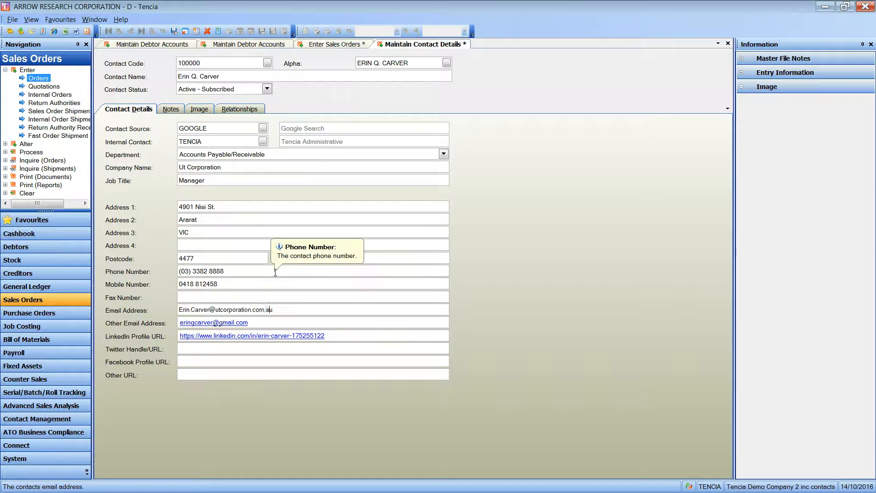
pyautogui.press('BackSpace')
pyautogui.press('BackSpace')
pyautogui.press('BackSpace')
pyautogui.press('BackSpace')
pyautogui.press('BackSpace')
pyautogui.press('BackSpace')
pyautogui.press('BackSpace')
pyautogui.press('BackSpace')
pyautogui.press('BackSpace')
pyautogui.press('BackSpace')
pyautogui.press('BackSpace')
pyautogui.press('Tab')
pyautogui.press('Tab')
pyautogui.press('Tab')
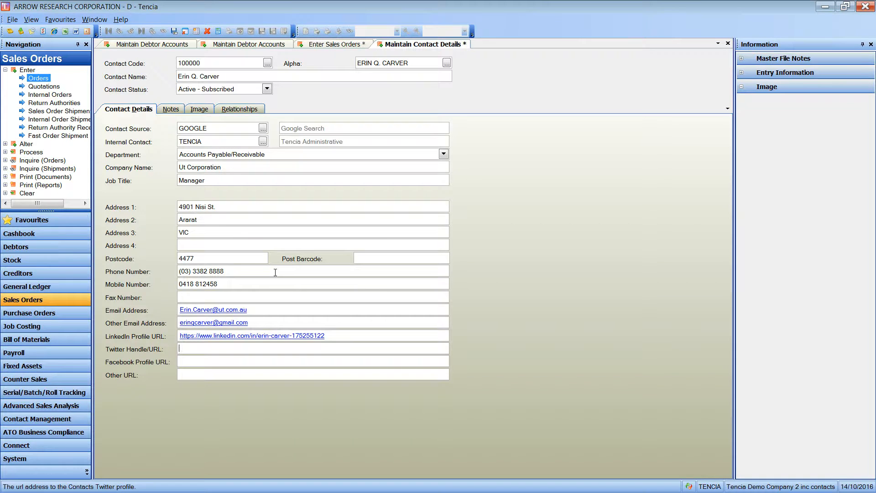
pyautogui.hotkey('ctrl', 's')
# Step: Check the contact's phone number in the debtor's SHOP1 delivery address and the e-mail in its fax and email details
pyautogui.click(218, 43)
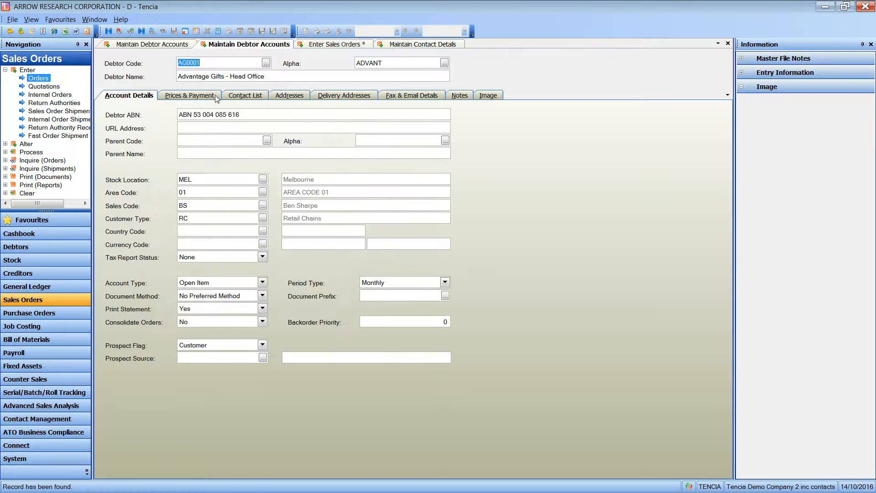
pyautogui.click(333, 97)
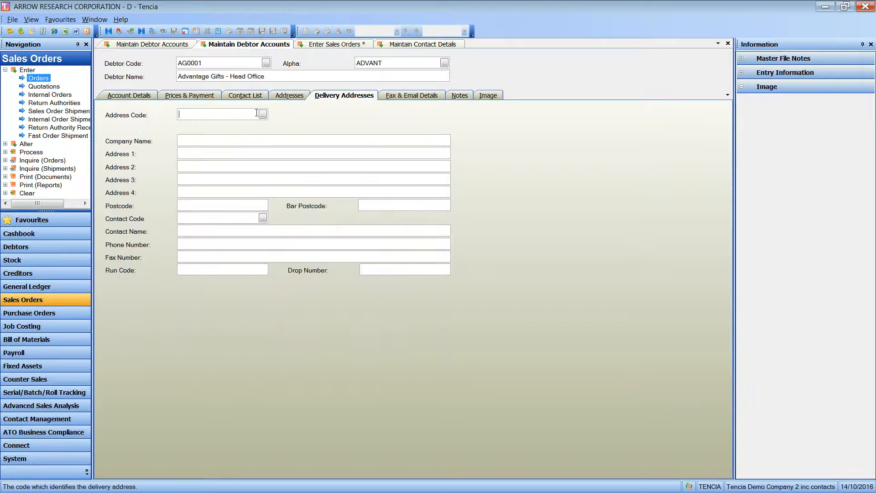
pyautogui.click(239, 246)
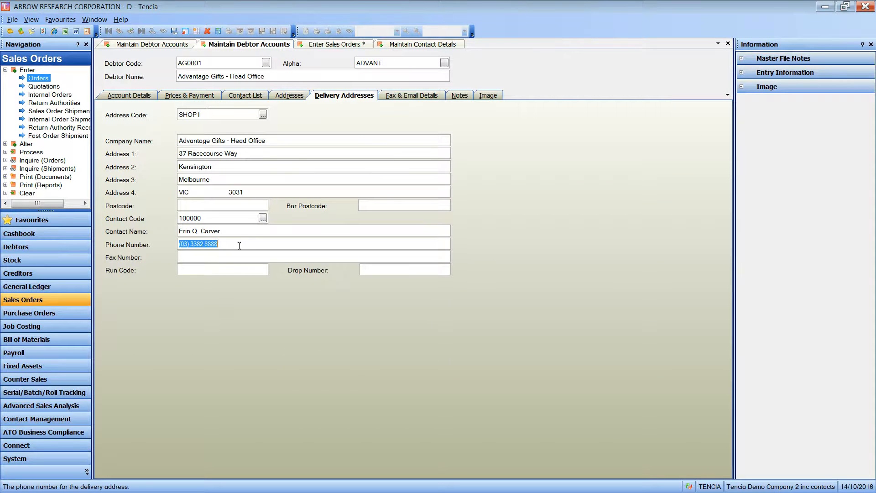
pyautogui.click(393, 98)
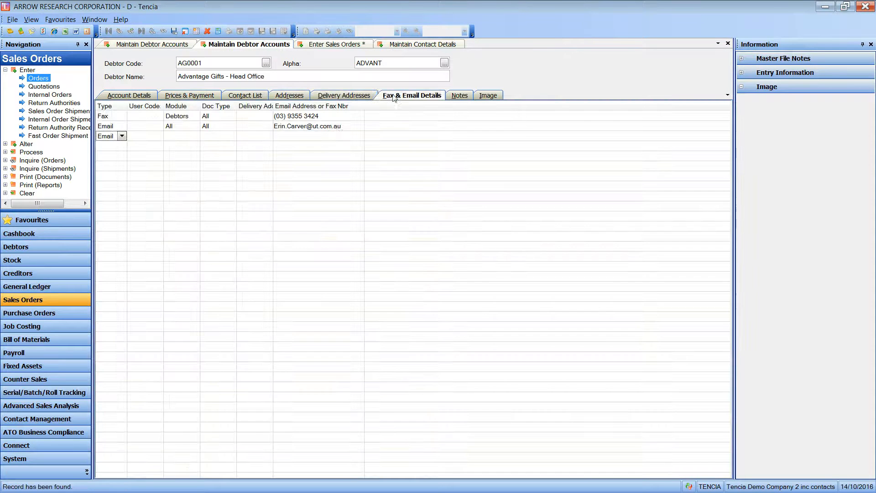
pyautogui.click(322, 127)
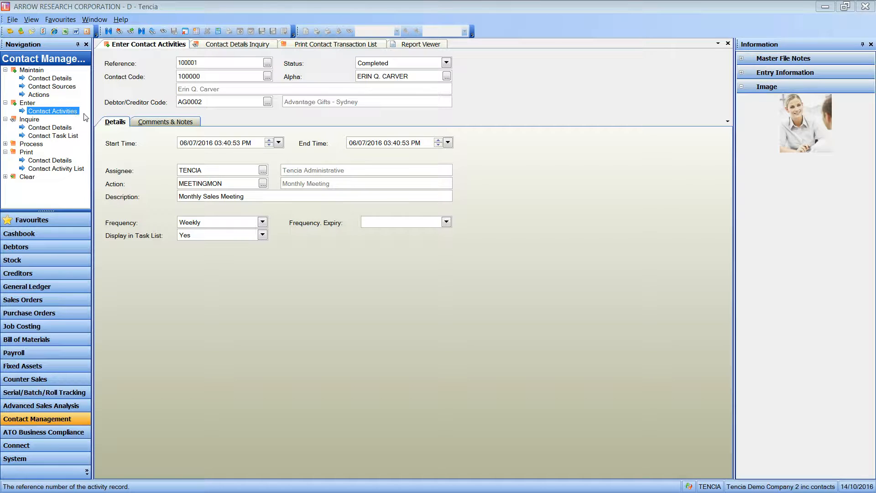
# Step: View the users available as assignee for the monthly sales meeting activity, leaving the assignee as is
pyautogui.click(240, 168)
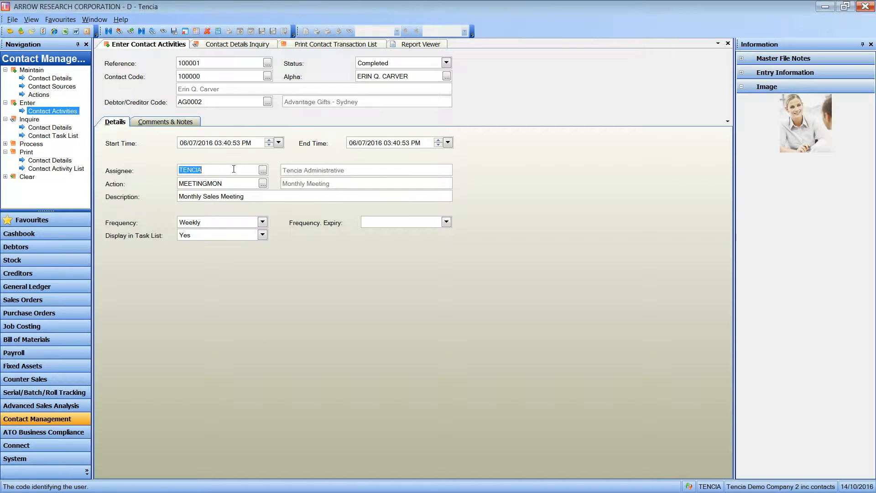
pyautogui.click(262, 170)
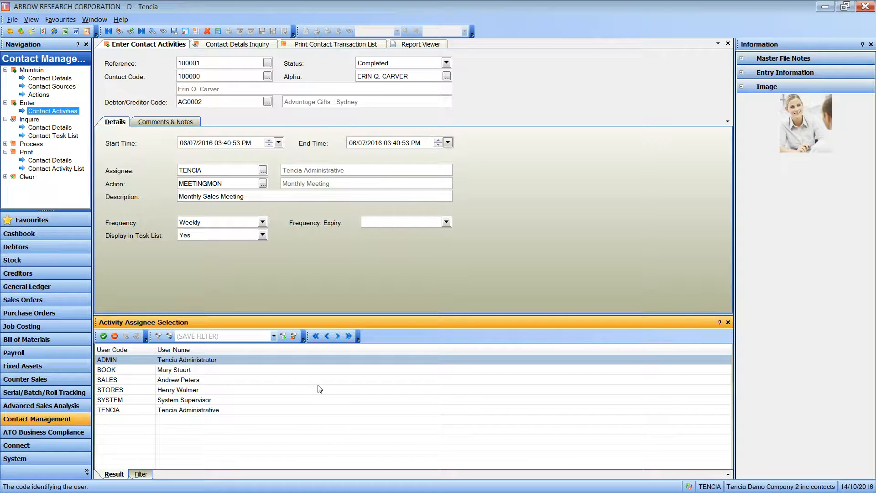
pyautogui.click(727, 322)
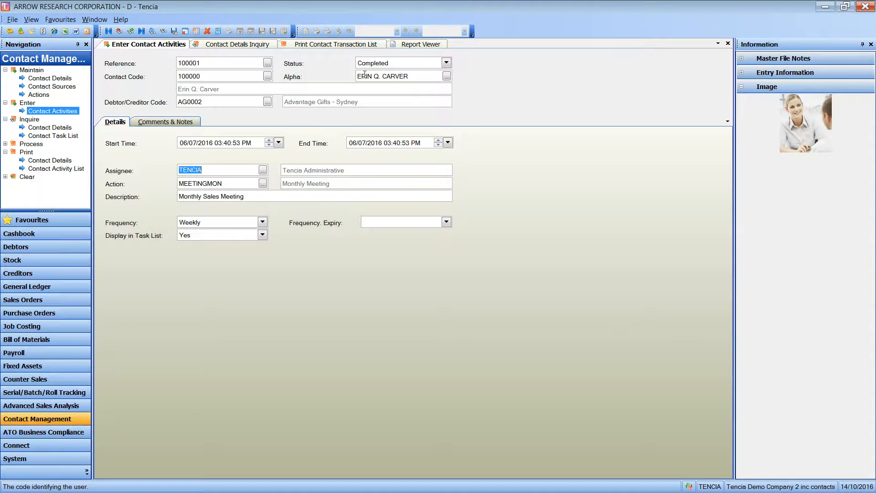
# Step: View the status options and the available action codes for the monthly sales meeting activity
pyautogui.click(391, 64)
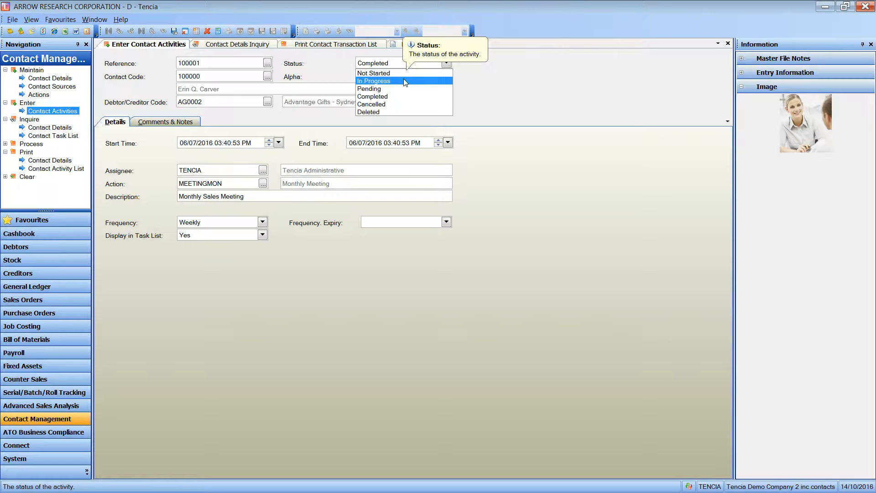
pyautogui.click(472, 97)
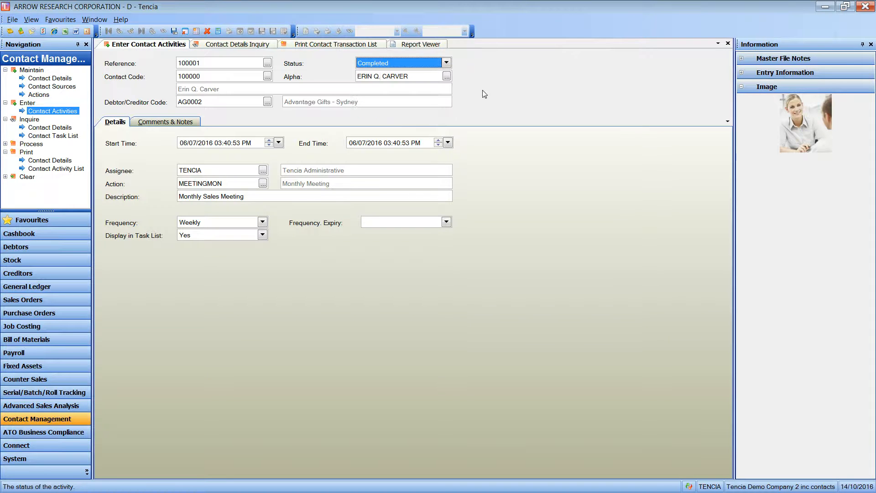
pyautogui.click(220, 182)
pyautogui.click(263, 183)
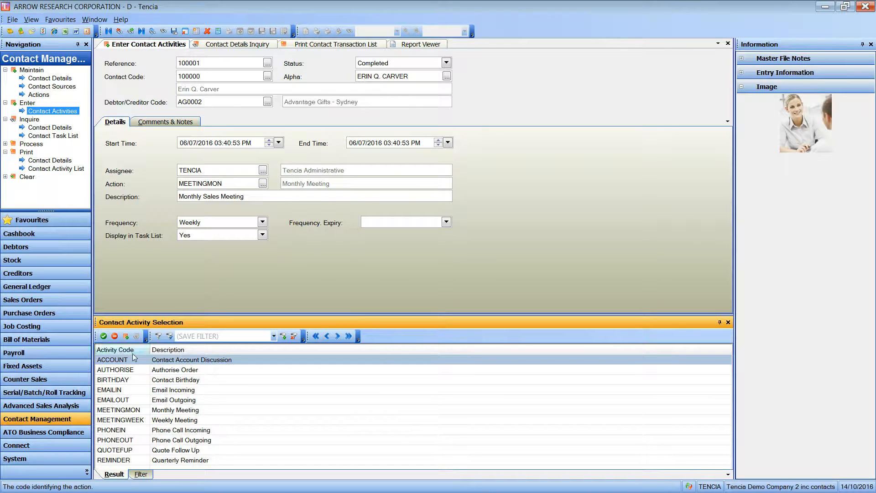
# Step: Browse the action definitions from ACCOUNT through to MEETINGMON in Maintain Actions, and close the action lookup
pyautogui.click(126, 338)
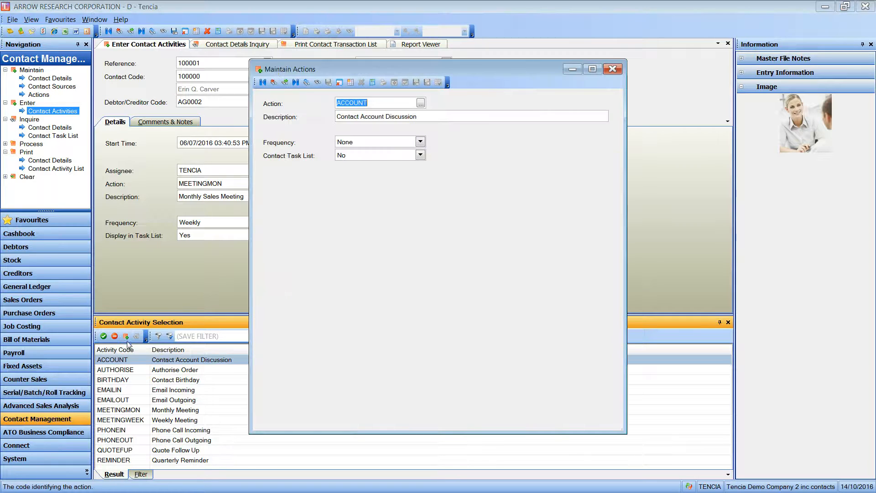
pyautogui.click(285, 83)
pyautogui.click(285, 83)
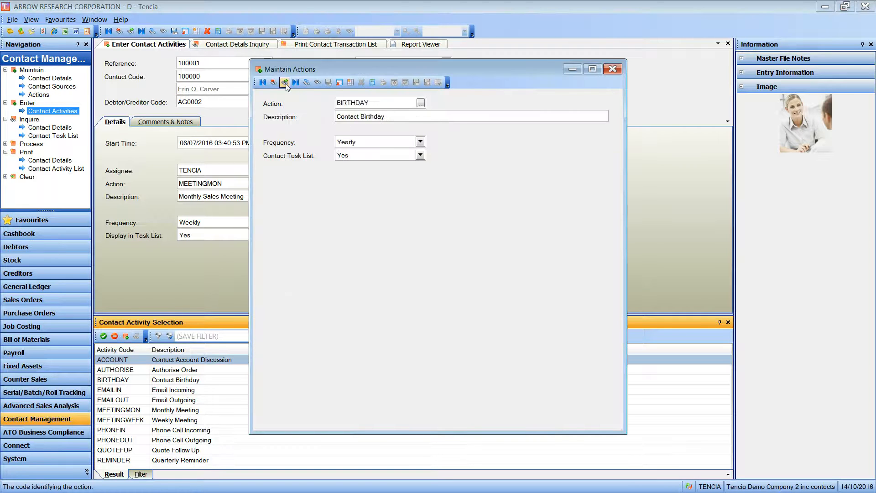
pyautogui.click(285, 83)
pyautogui.click(285, 83)
pyautogui.click(285, 83)
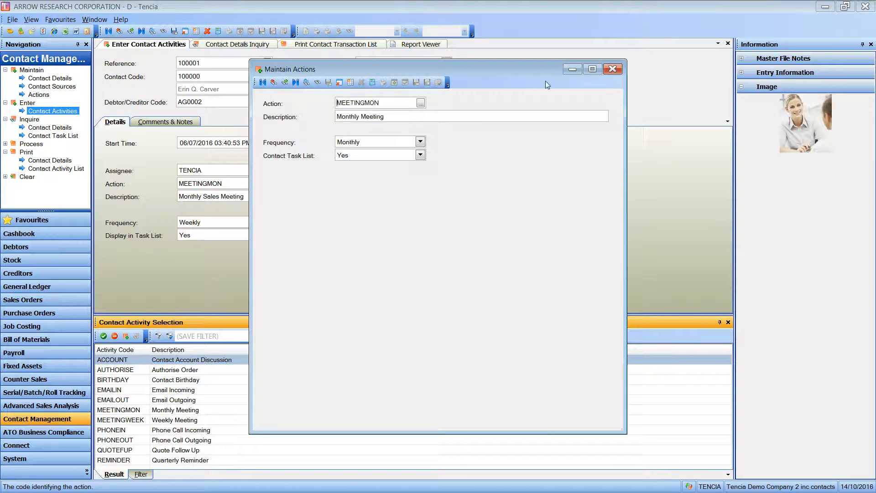
pyautogui.click(612, 69)
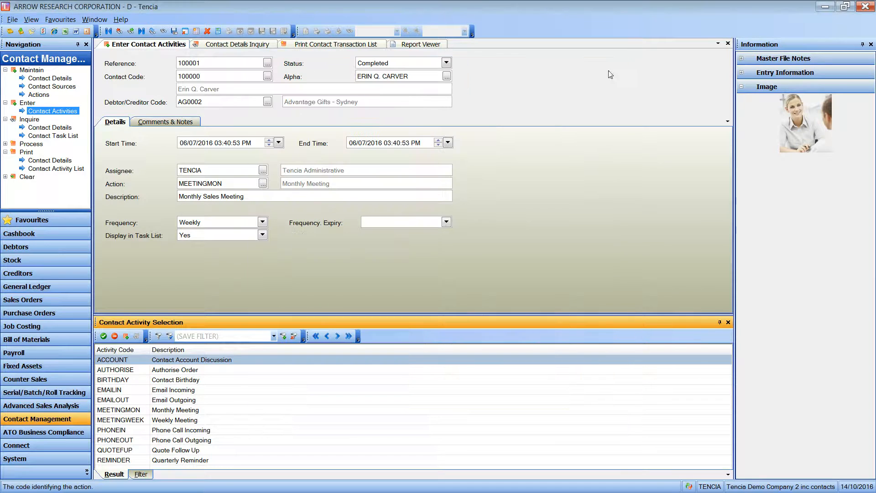
pyautogui.click(728, 322)
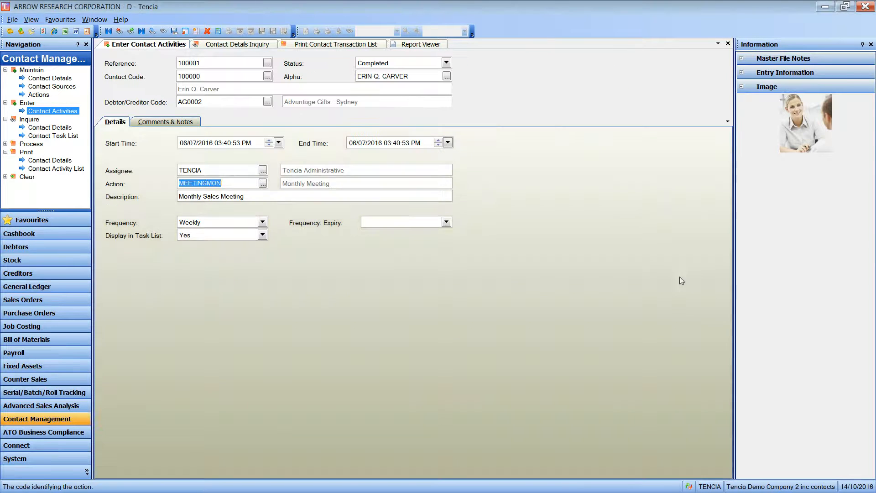
# Step: View the frequency options of the monthly sales meeting activity and read its comments and notes
pyautogui.click(230, 224)
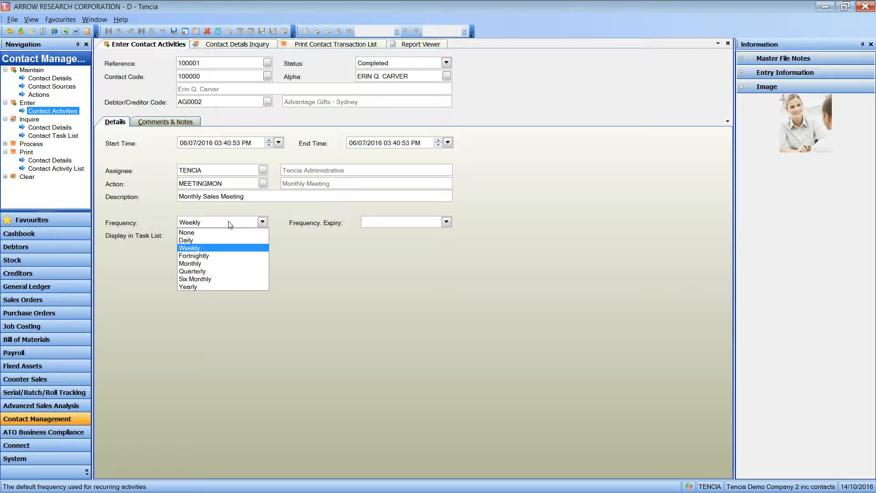
pyautogui.click(231, 223)
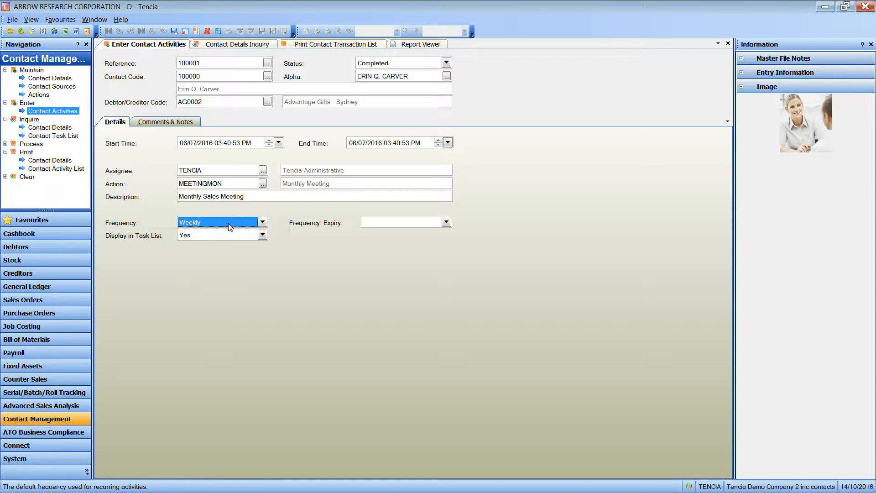
pyautogui.click(166, 122)
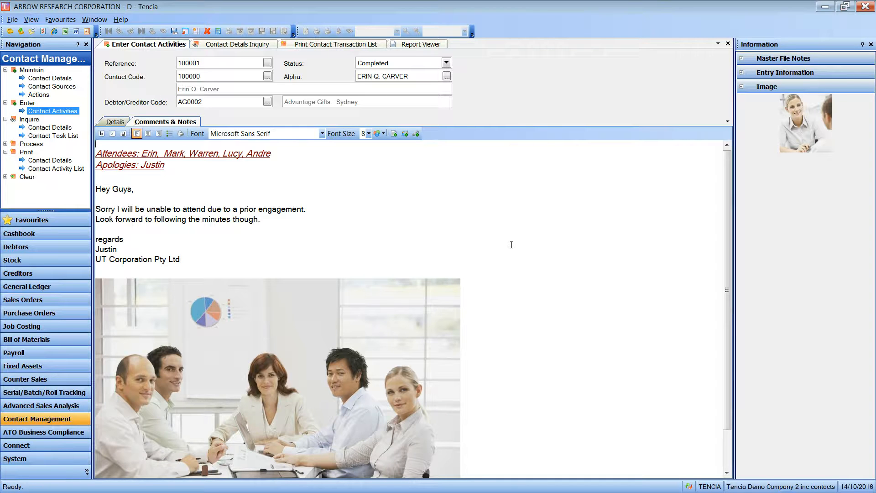
pyautogui.click(115, 123)
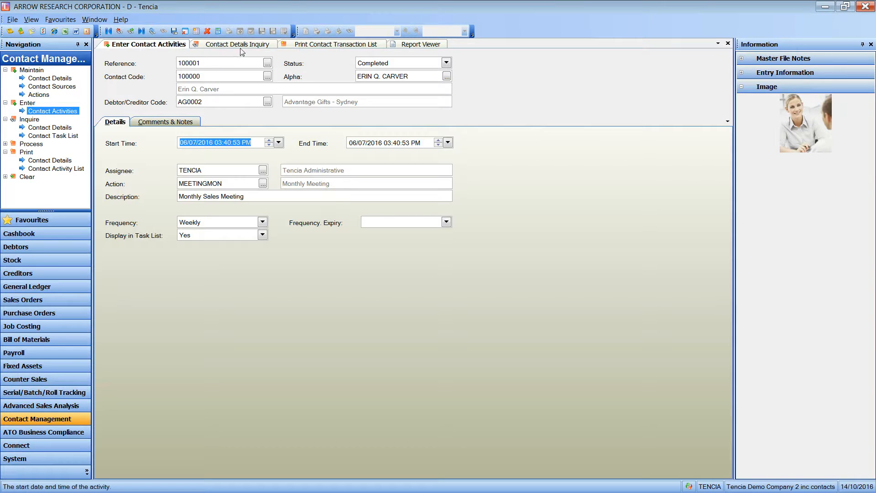
# Step: Review the contact's activities, quotations and orders in the contact inquiry, and the contact transaction list's print criteria and report
pyautogui.click(241, 45)
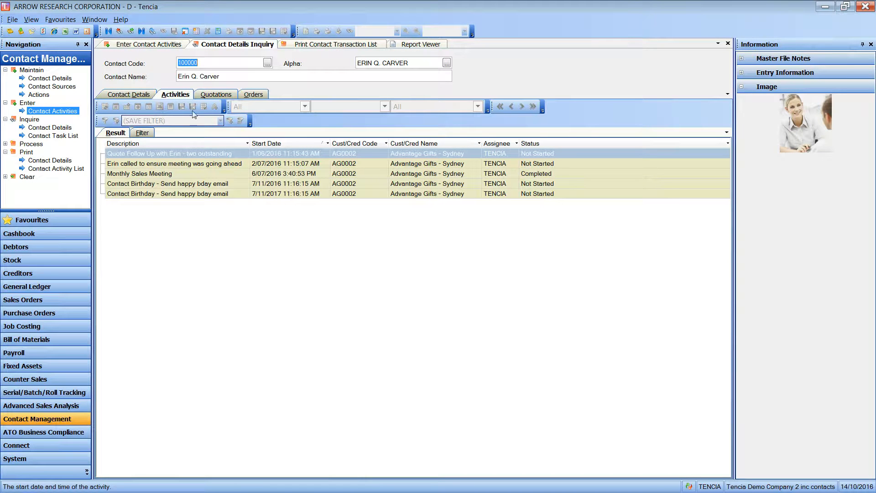
pyautogui.click(215, 96)
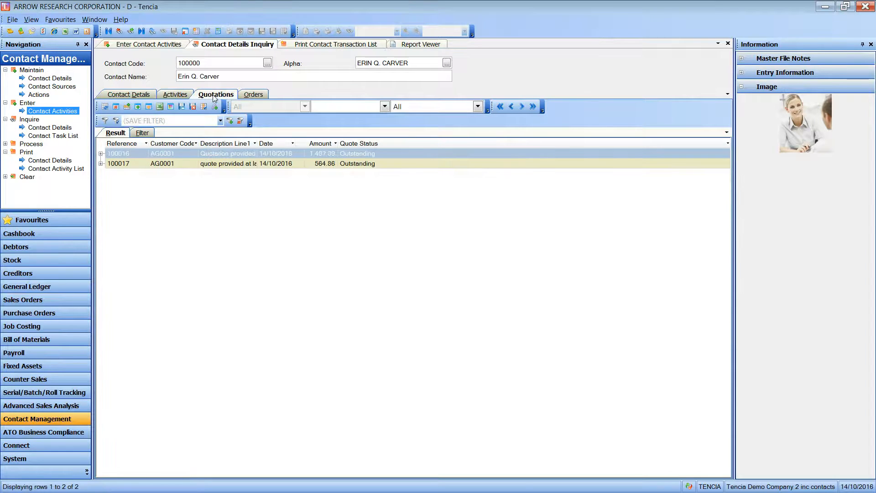
pyautogui.click(251, 96)
pyautogui.click(179, 96)
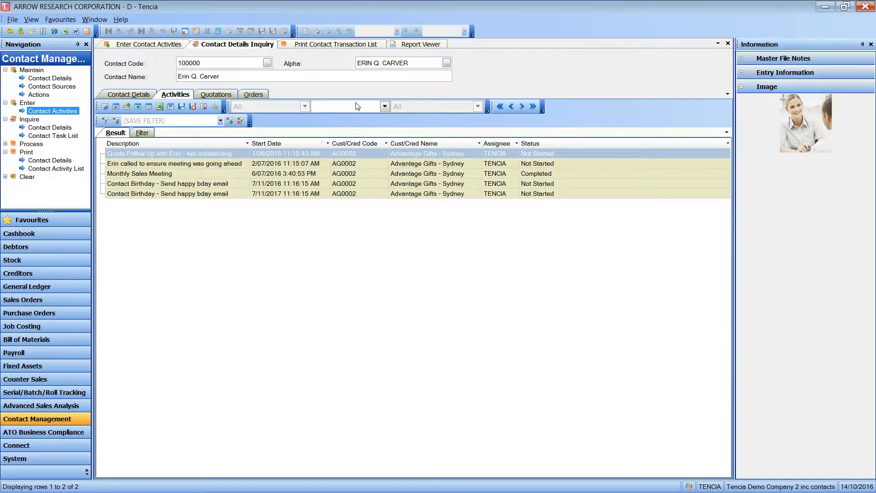
pyautogui.click(323, 45)
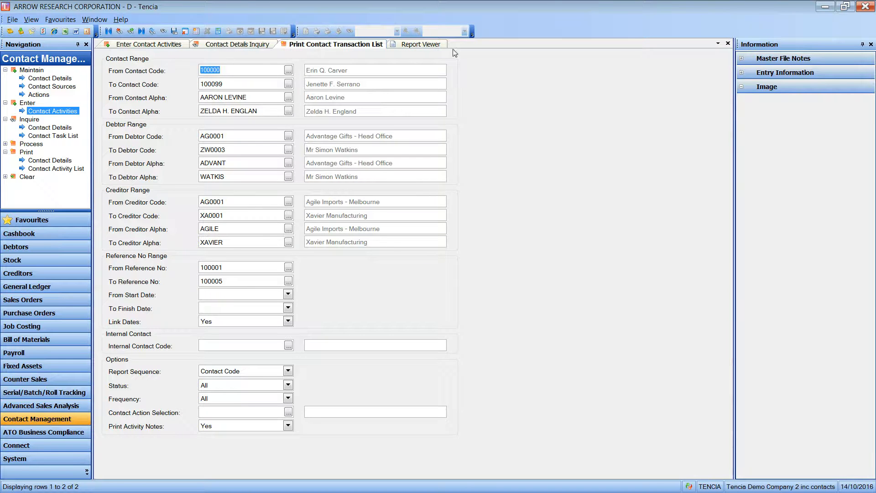
pyautogui.click(420, 45)
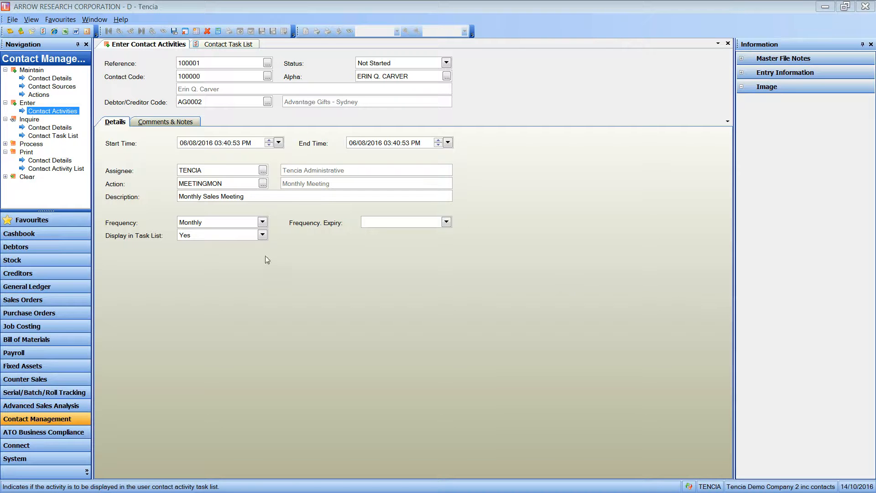
# Step: Keep Display in Task List set to Yes for the monthly sales meeting and save the activity
pyautogui.click(245, 236)
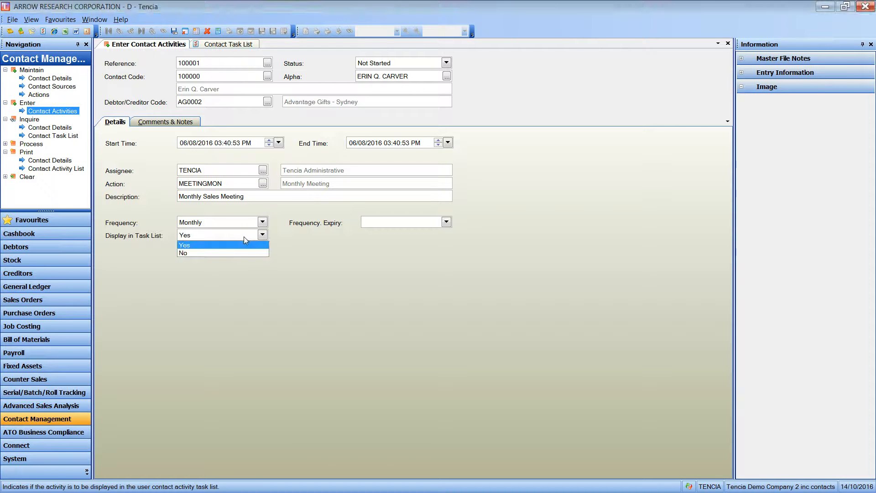
pyautogui.click(245, 237)
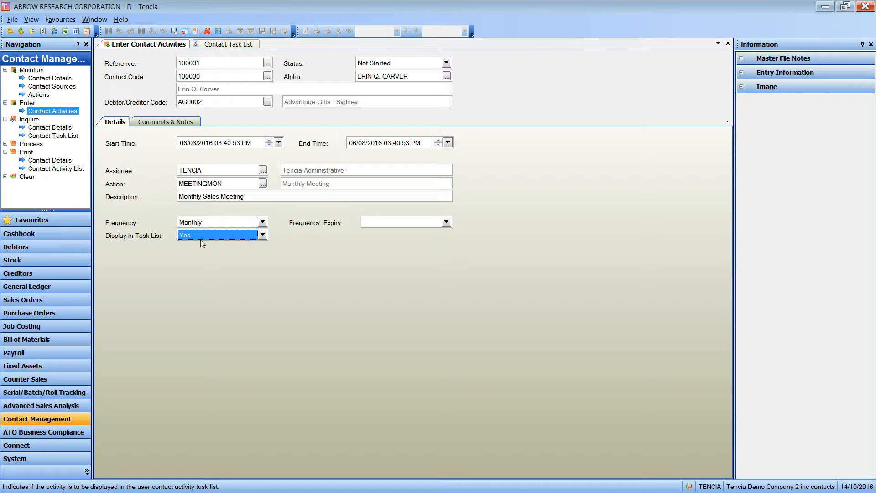
pyautogui.click(175, 31)
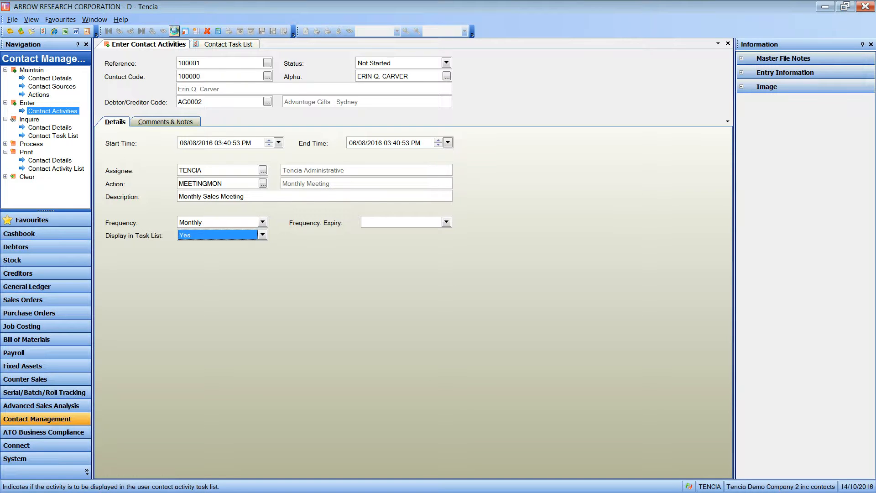
# Step: Examine the contact task list, its task status filter options and the users whose tasks can be shown
pyautogui.click(216, 44)
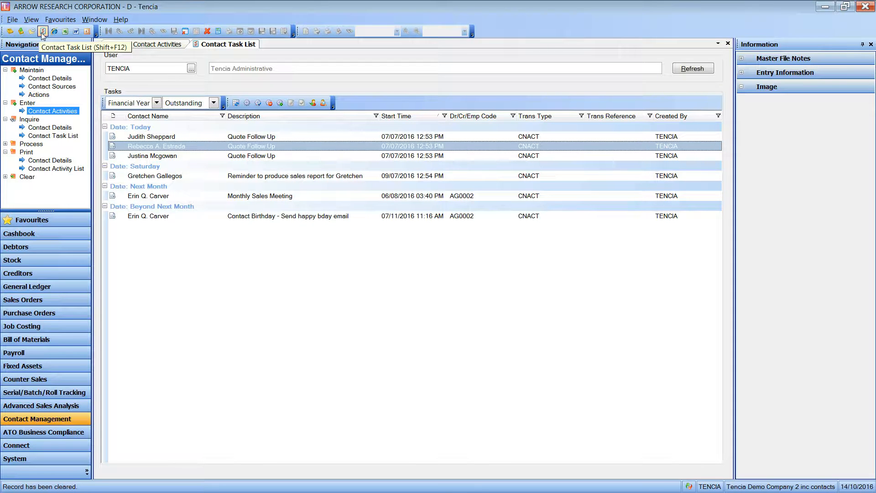
pyautogui.click(213, 104)
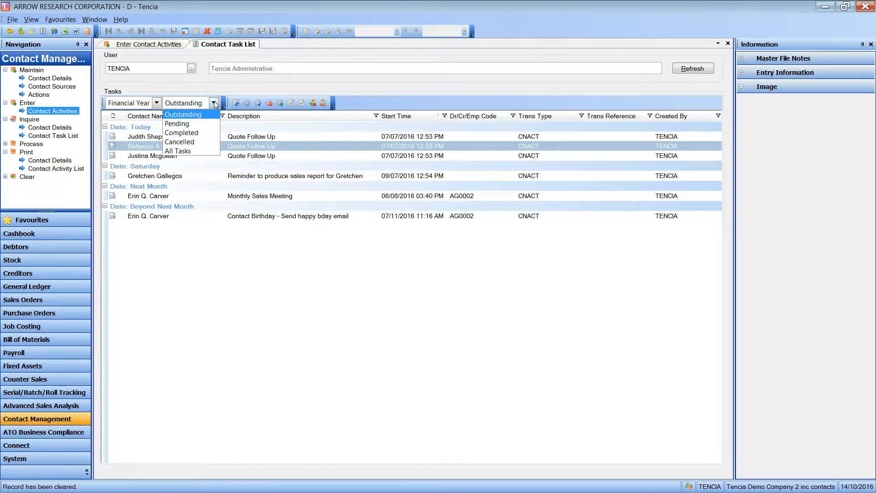
pyautogui.click(213, 103)
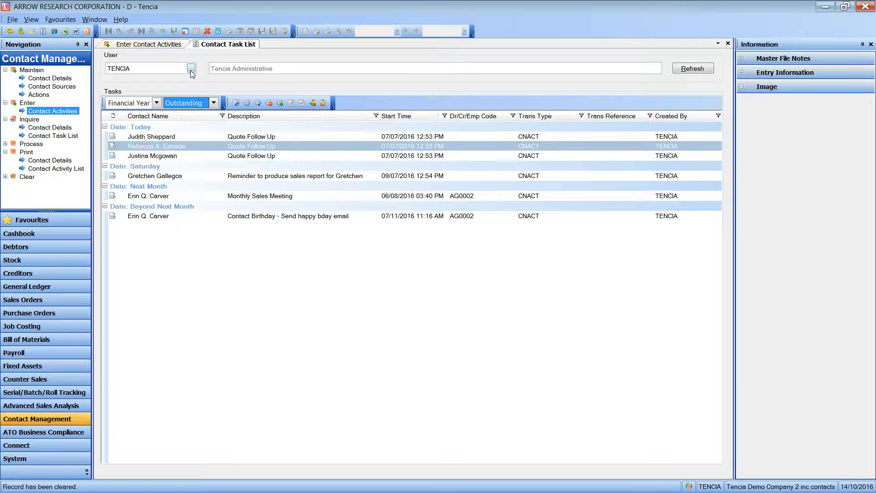
pyautogui.click(191, 68)
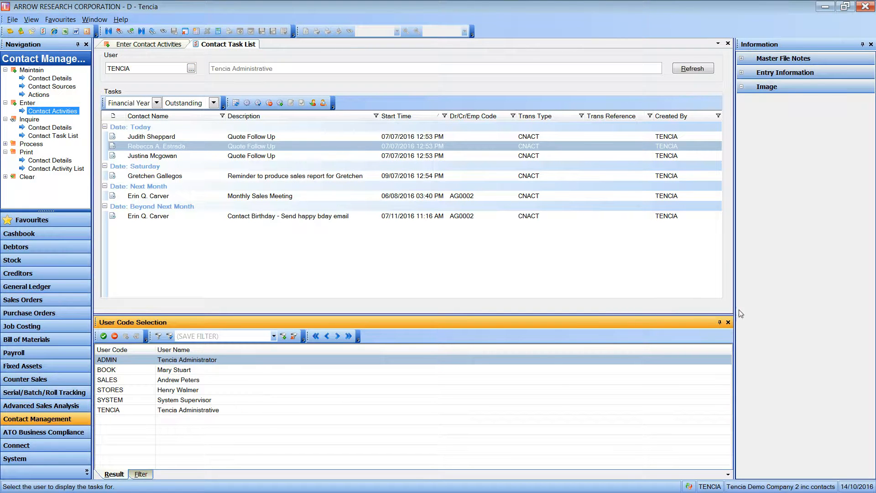
pyautogui.click(728, 322)
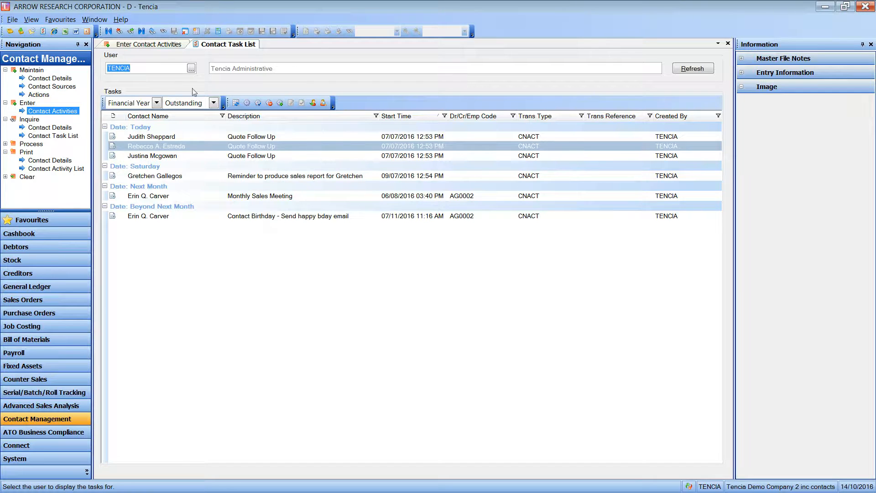
# Step: Start a new contact activity and pick a contact from further down the contact list
pyautogui.click(150, 47)
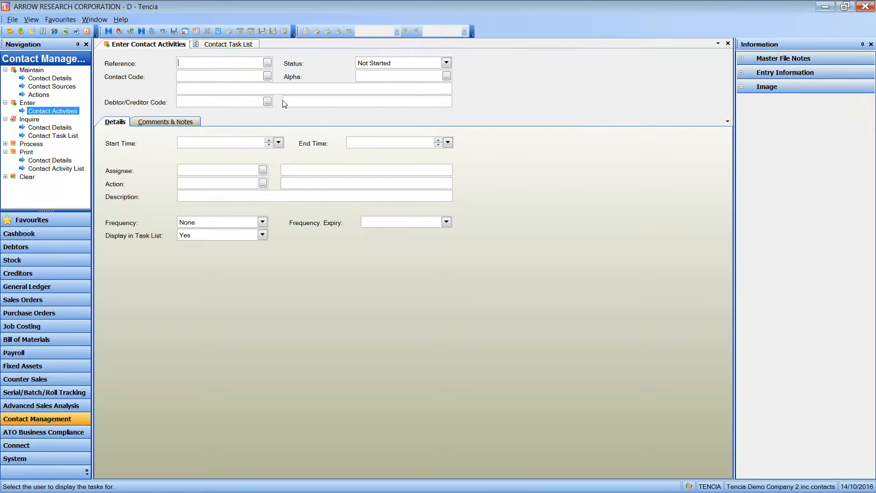
pyautogui.press('Tab')
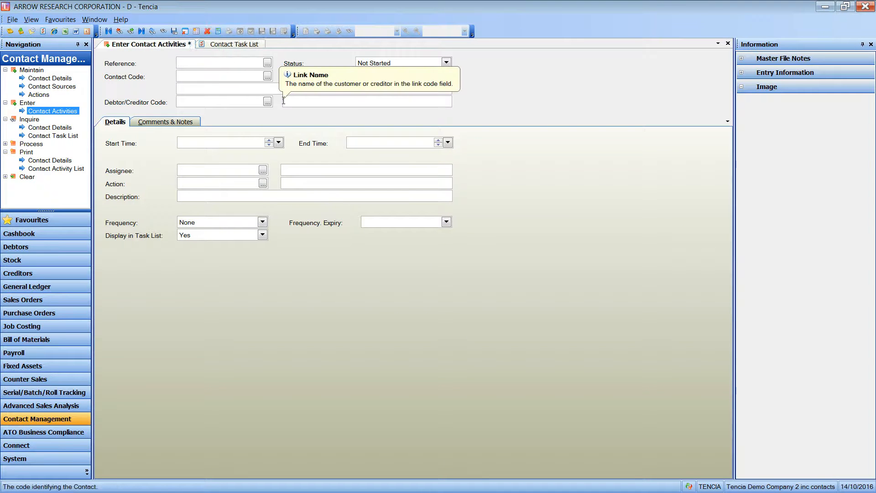
pyautogui.press('F4')
pyautogui.press('pagedown')
pyautogui.press('pagedown')
pyautogui.press('pagedown')
pyautogui.press('pagedown')
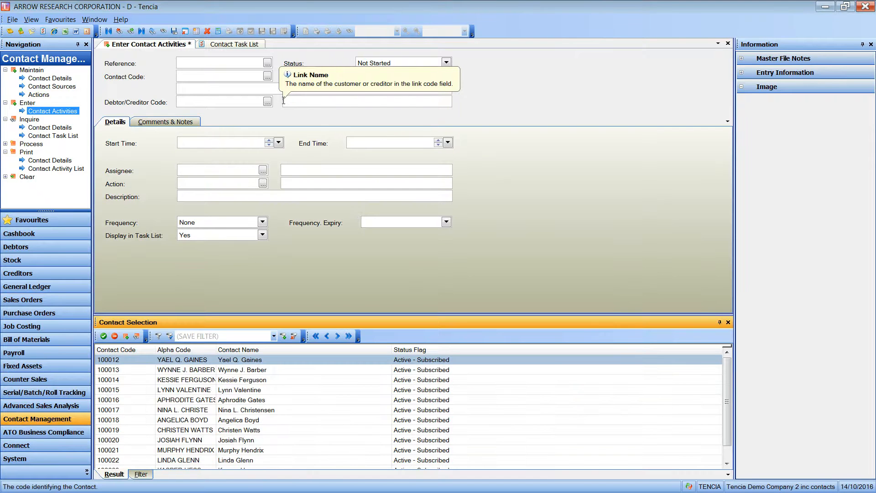
pyautogui.press('Return')
pyautogui.press('Tab')
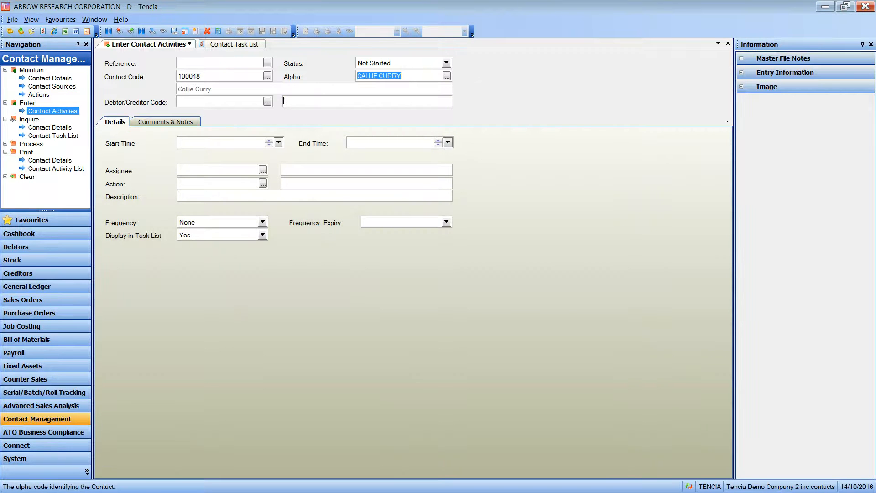
# Step: Accept the default start and end times and assign the new activity to user code BOOK
pyautogui.press('Tab')
pyautogui.press('Tab')
pyautogui.press('Tab')
pyautogui.press('Tab')
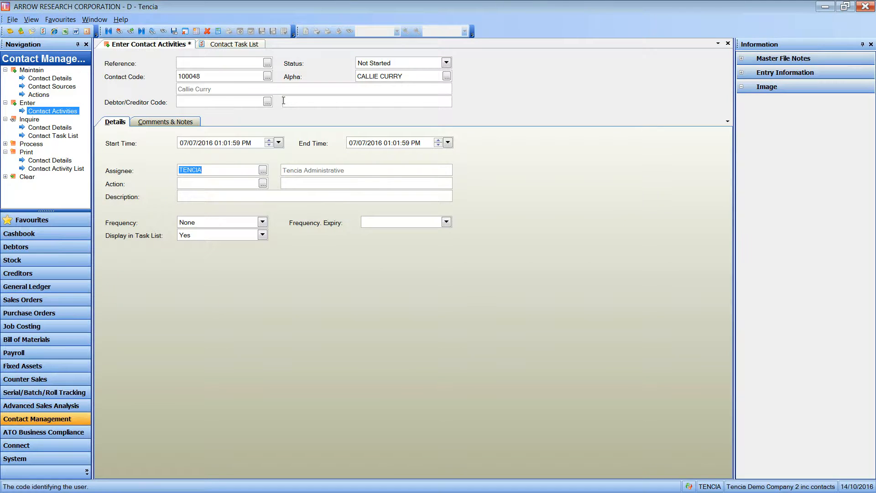
pyautogui.press('F4')
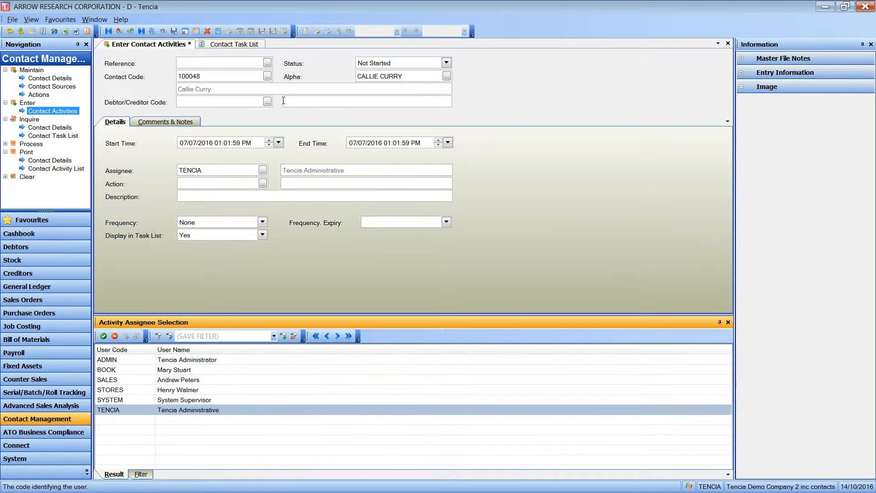
pyautogui.press('Up')
pyautogui.press('Up')
pyautogui.press('Up')
pyautogui.press('Up')
pyautogui.press('Return')
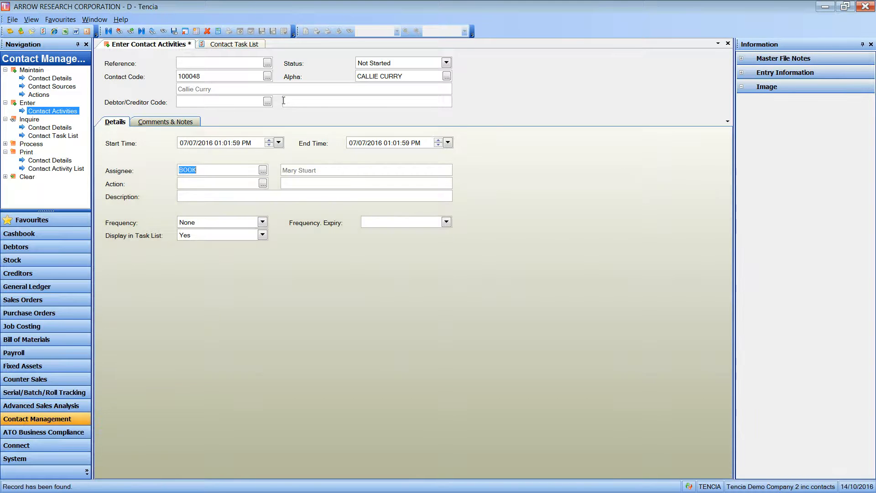
# Step: Set the new activity's action to EMAILOUT (Email Outgoing)
pyautogui.press('Tab')
pyautogui.press('F4')
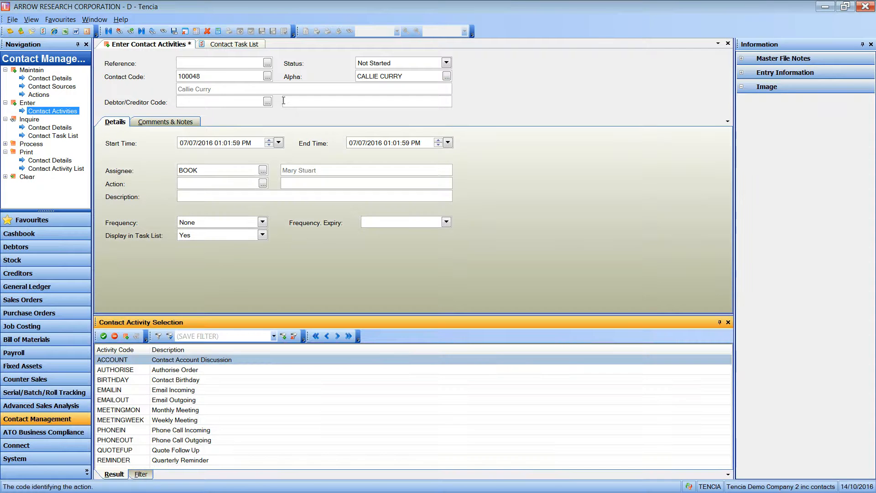
pyautogui.press('Down')
pyautogui.press('Down')
pyautogui.press('Down')
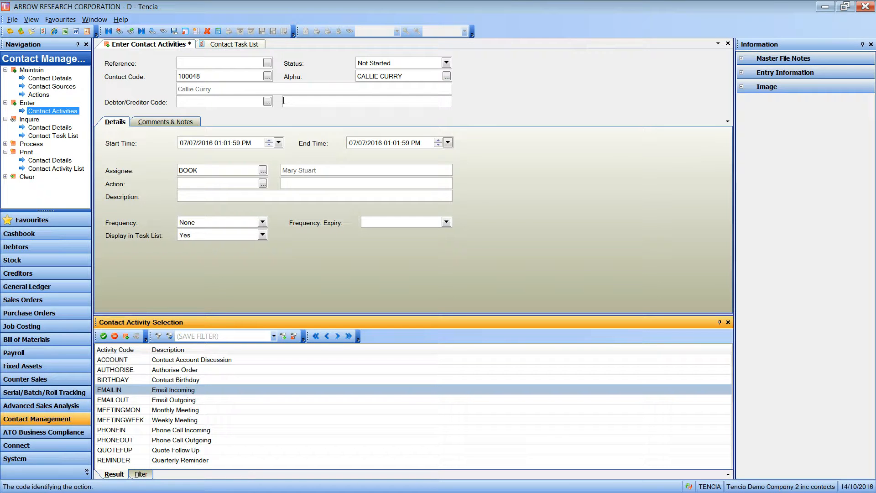
pyautogui.press('Down')
pyautogui.press('Return')
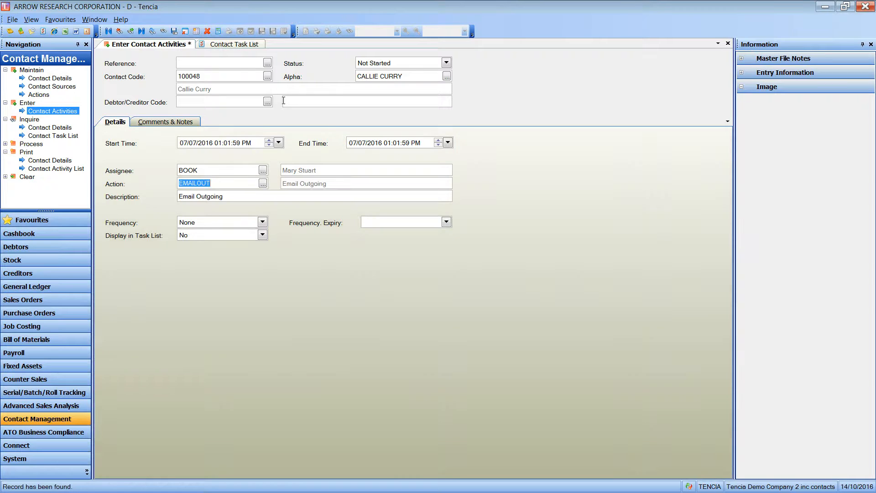
# Step: Set the new activity's Display in Task List option to Yes, then save it and close activity entry
pyautogui.press('Tab')
pyautogui.press('Tab')
pyautogui.press('Tab')
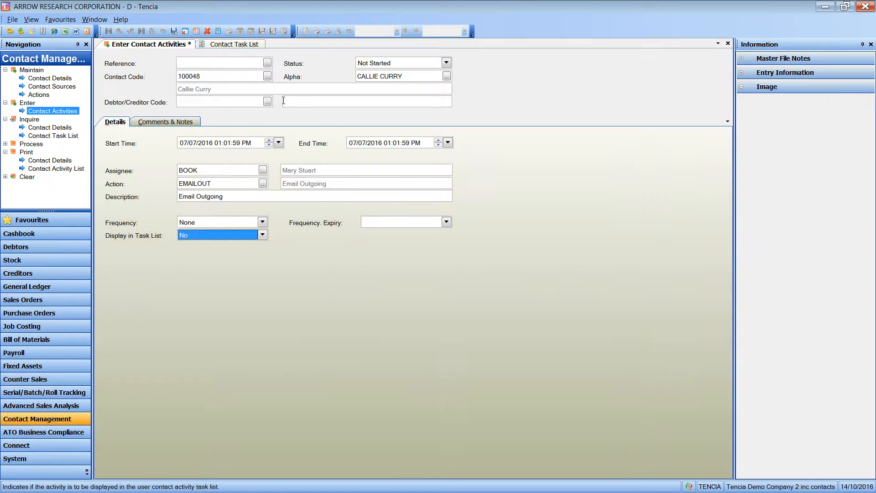
pyautogui.press('Down')
pyautogui.hotkey('ctrl', 's')
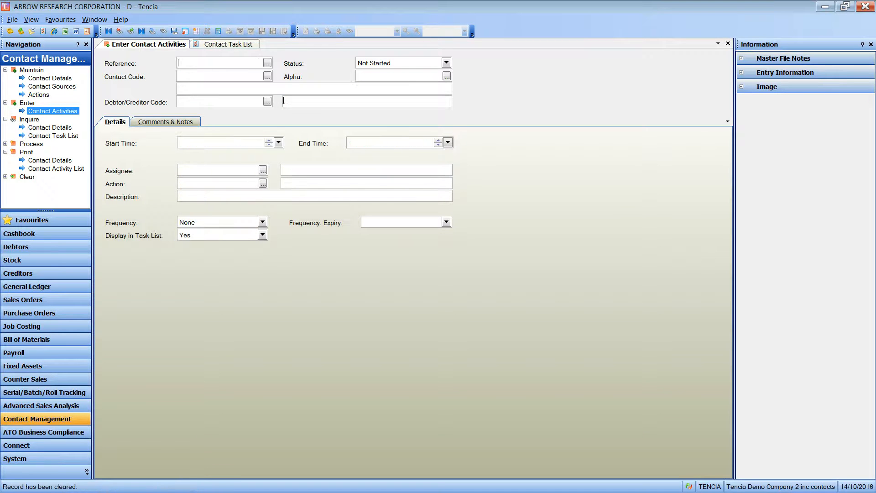
pyautogui.press('Escape')
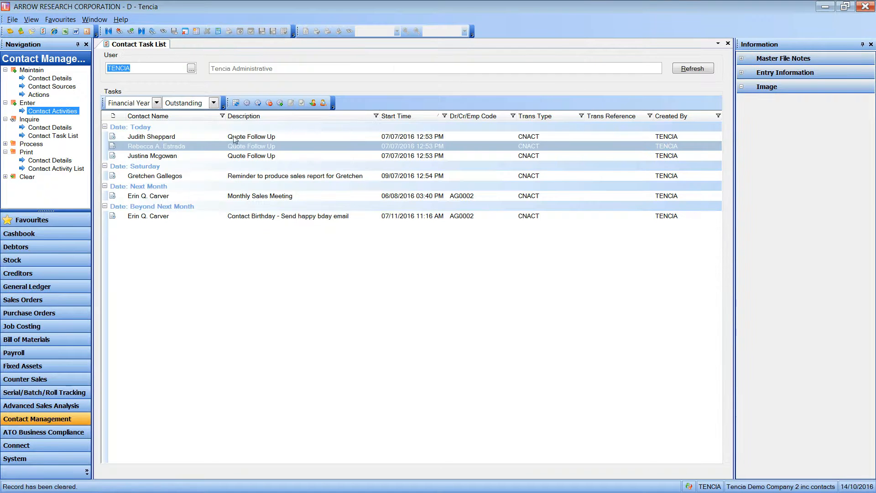
# Step: View the contact of the second Quote Follow Up task and examine the activities on the Advantage Gifts sales order
pyautogui.rightClick(300, 147)
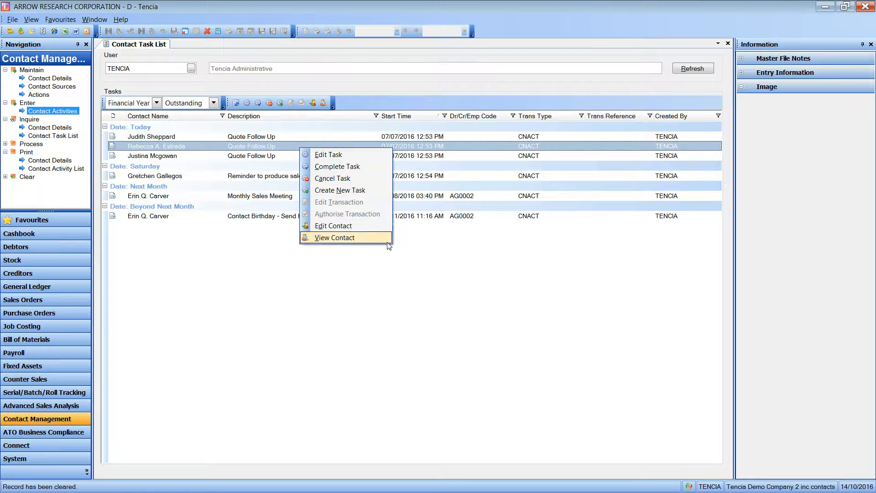
pyautogui.click(365, 239)
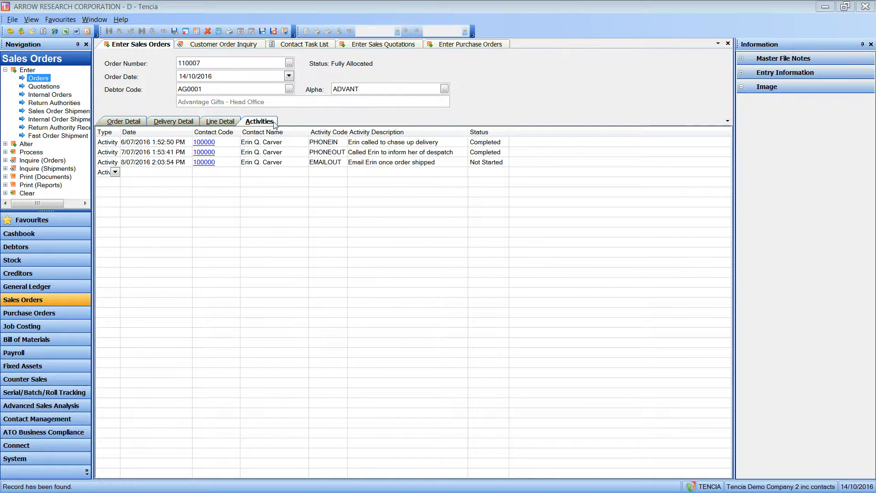
pyautogui.click(317, 187)
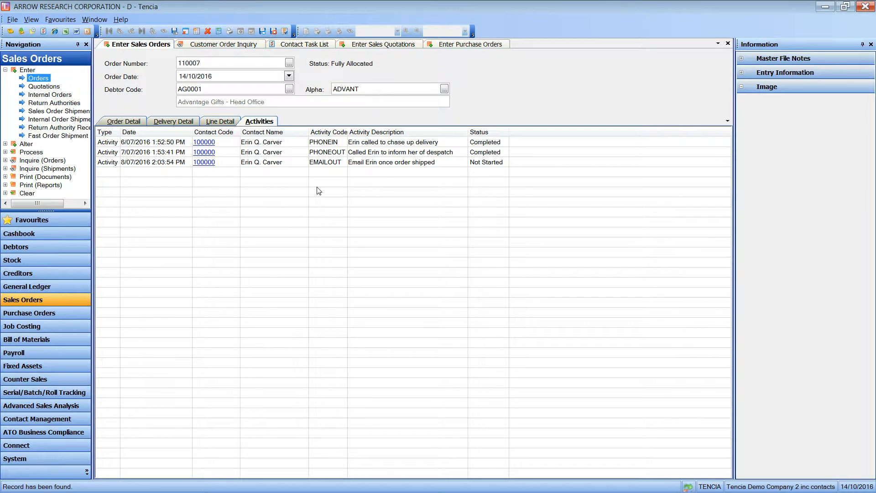
# Step: In the customer order inquiry, view the transaction activities of the Advantage Gifts order containing the BEAR stock lines
pyautogui.click(218, 46)
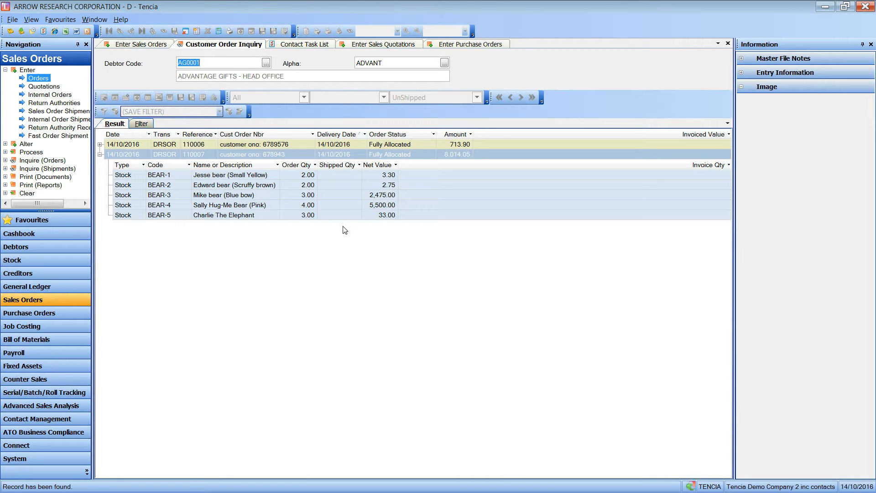
pyautogui.click(293, 143)
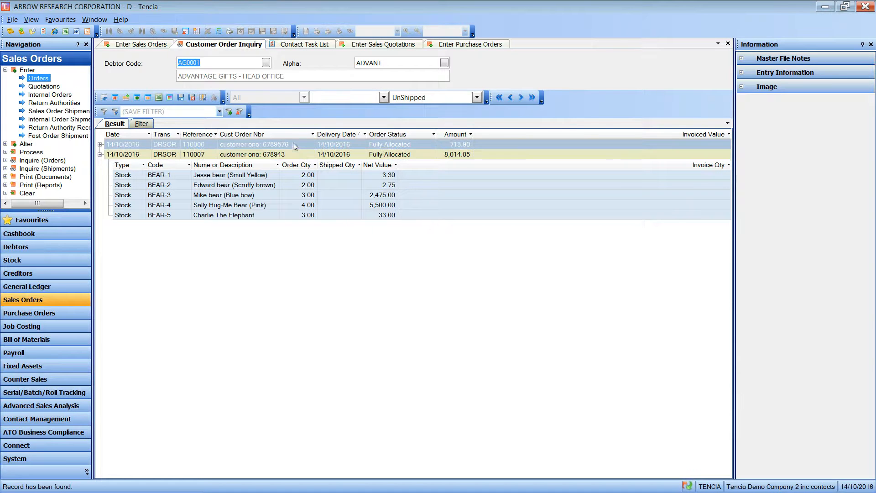
pyautogui.click(302, 154)
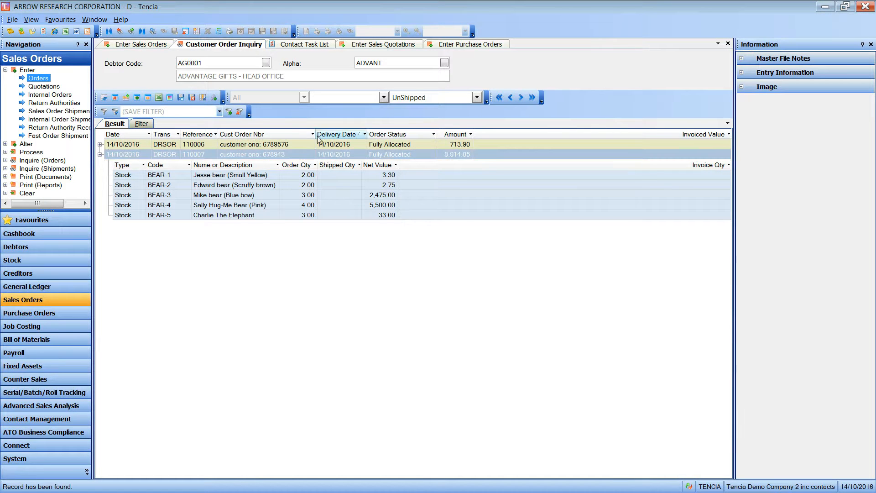
pyautogui.click(214, 97)
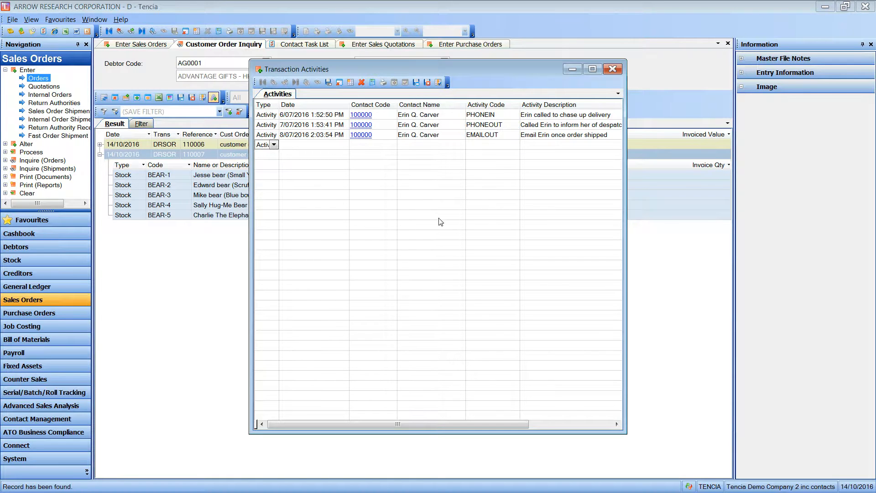
pyautogui.press('Return')
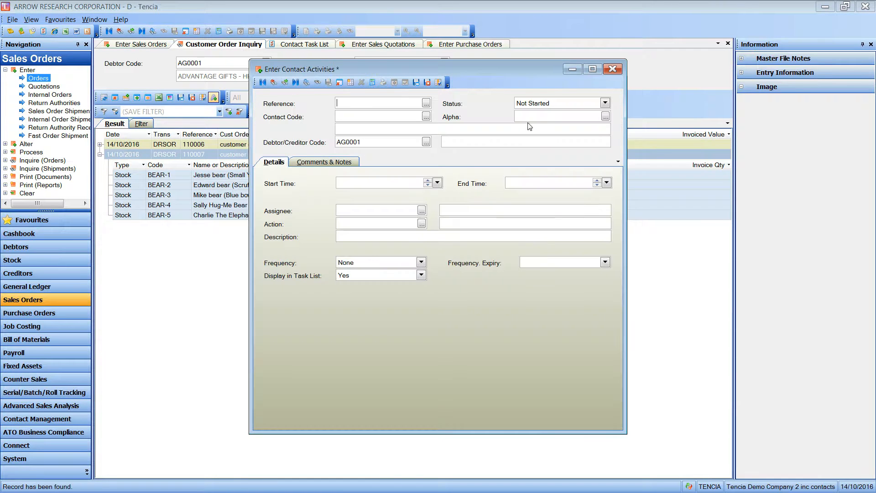
pyautogui.click(612, 69)
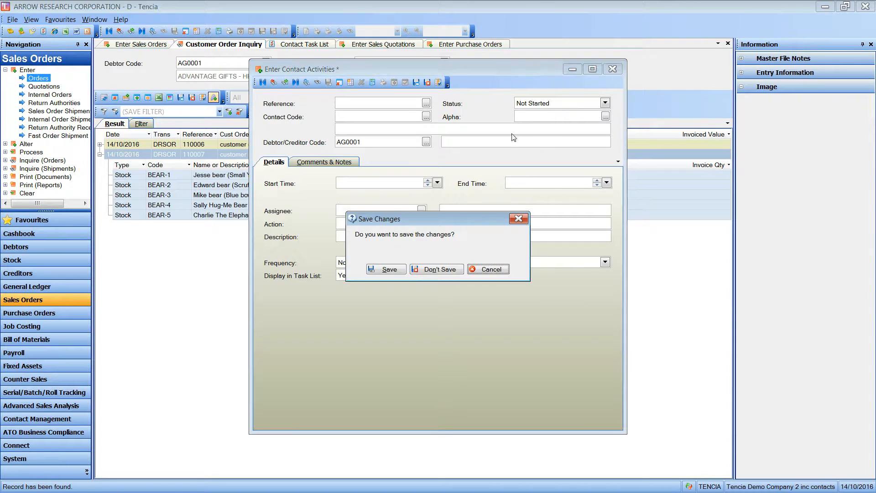
pyautogui.click(442, 269)
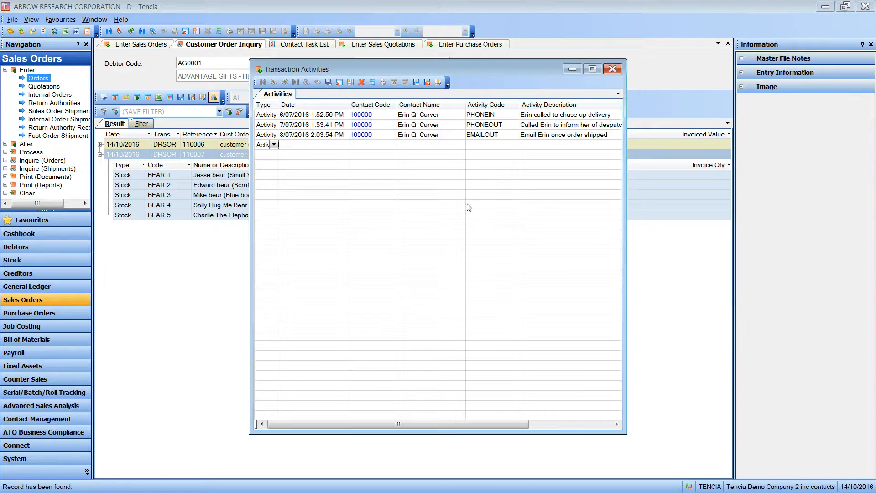
# Step: Close the transaction activities and view the sales order linked to the order-shipped email task in the contact task list
pyautogui.click(611, 69)
pyautogui.click(309, 44)
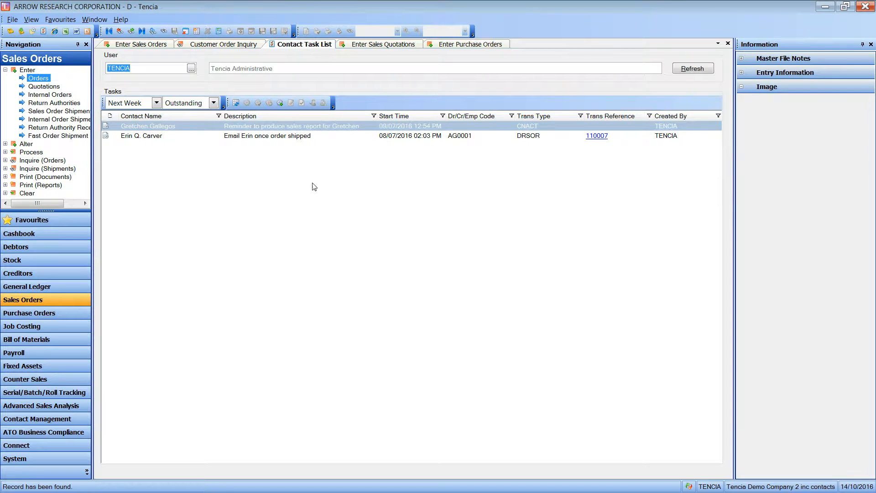
pyautogui.click(560, 138)
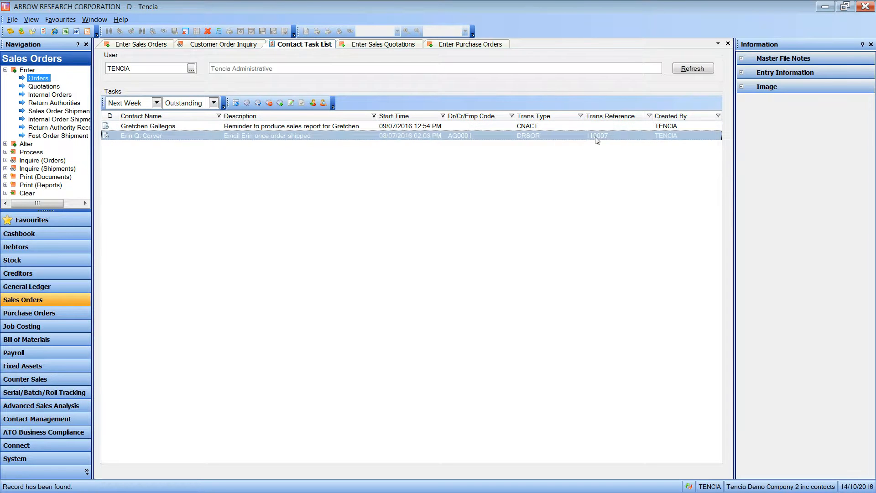
pyautogui.rightClick(594, 136)
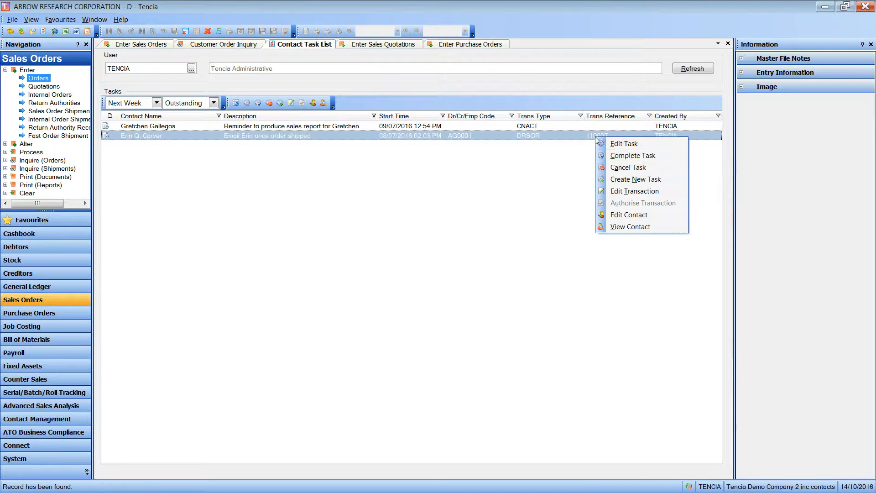
pyautogui.click(644, 195)
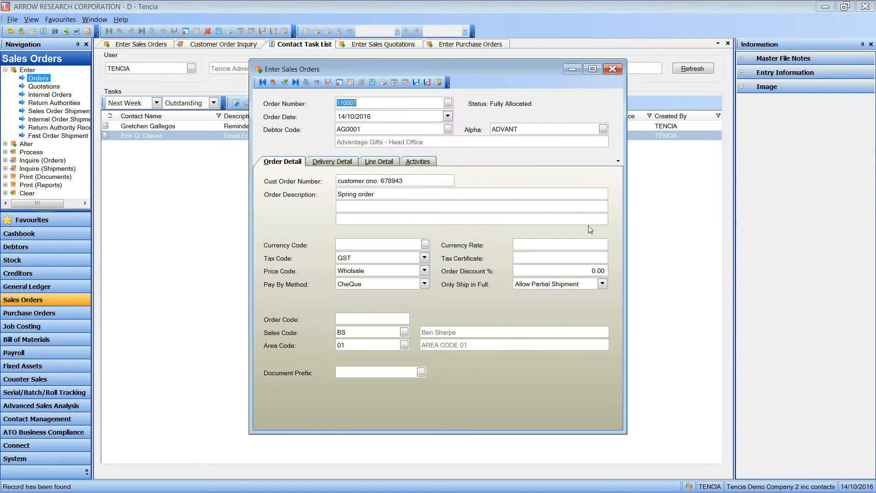
pyautogui.click(613, 69)
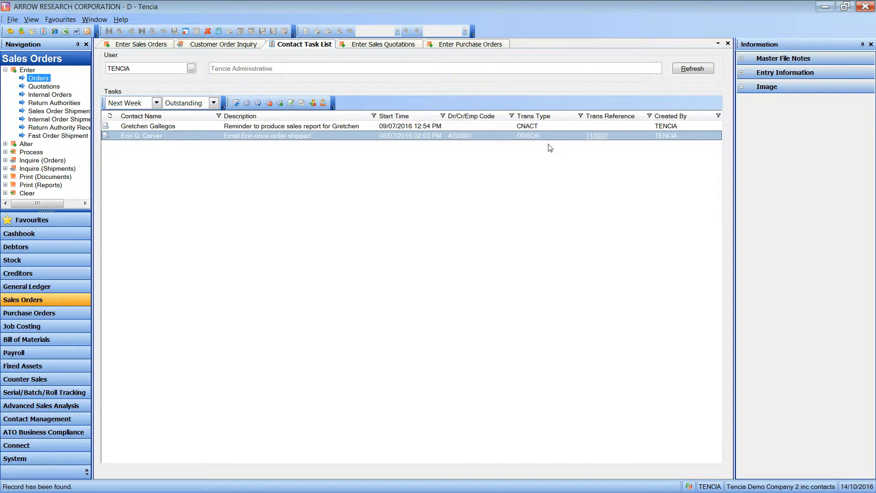
# Step: Add an activity with assignee TENCIA and action QUOTEFUP (Quote Follow Up) to the Advantage Gifts sales quotation and save it
pyautogui.click(374, 46)
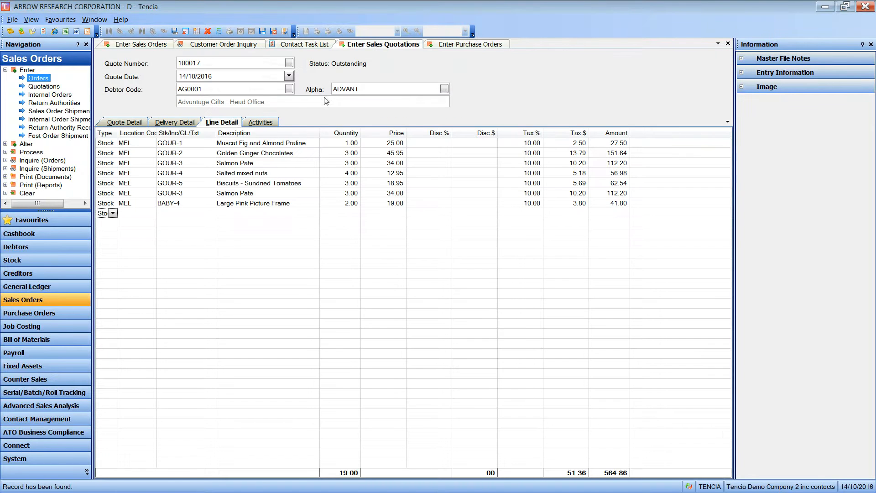
pyautogui.click(260, 123)
pyautogui.doubleClick(350, 167)
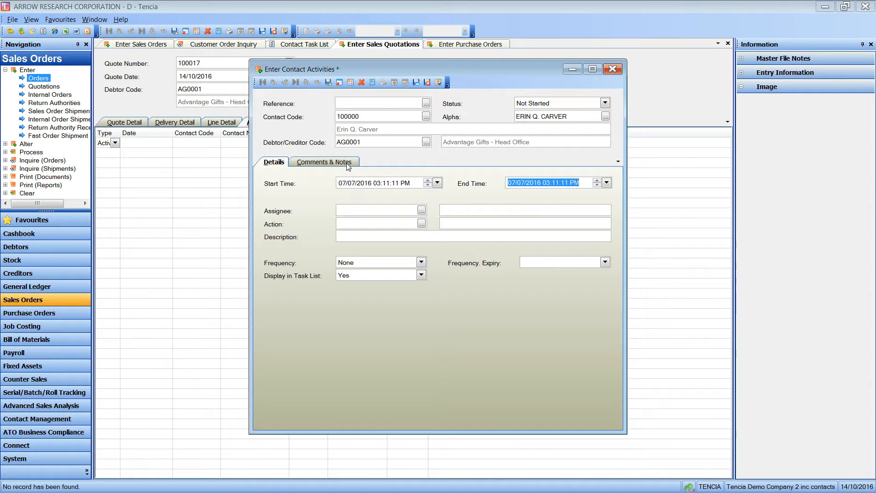
pyautogui.write('QUOTEFUP')
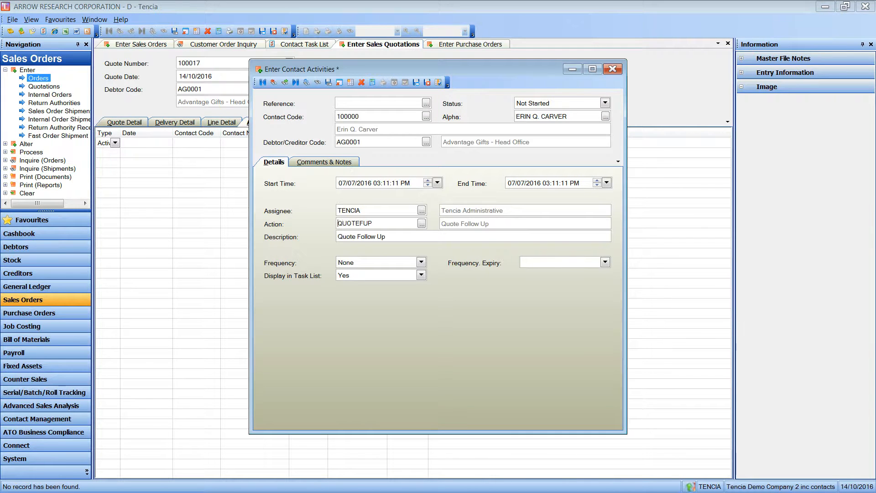
pyautogui.press('Tab')
pyautogui.hotkey('ctrl', 's')
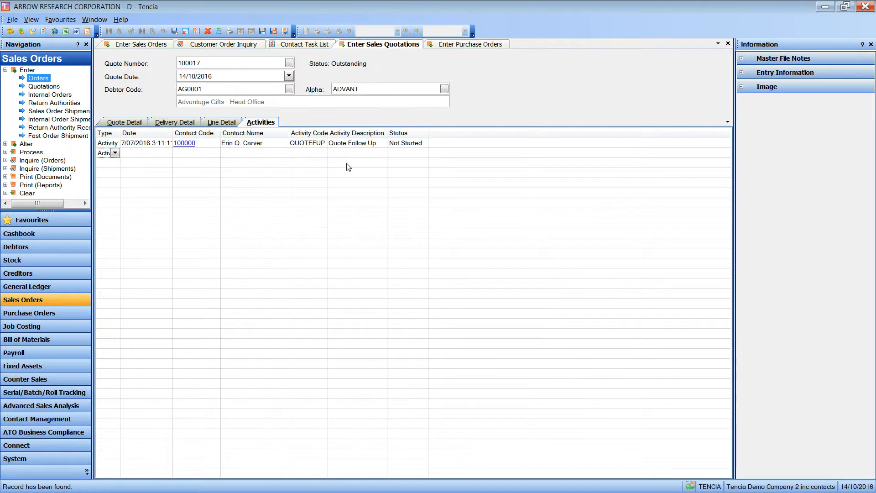
pyautogui.press('Escape')
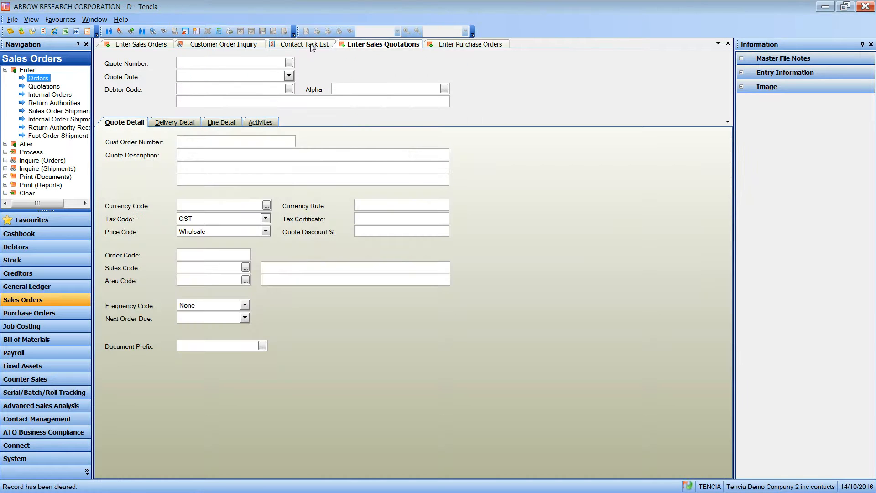
# Step: Refresh the contact task list and view the contact details behind the DRQUO Quote Follow Up task
pyautogui.click(315, 45)
pyautogui.click(684, 70)
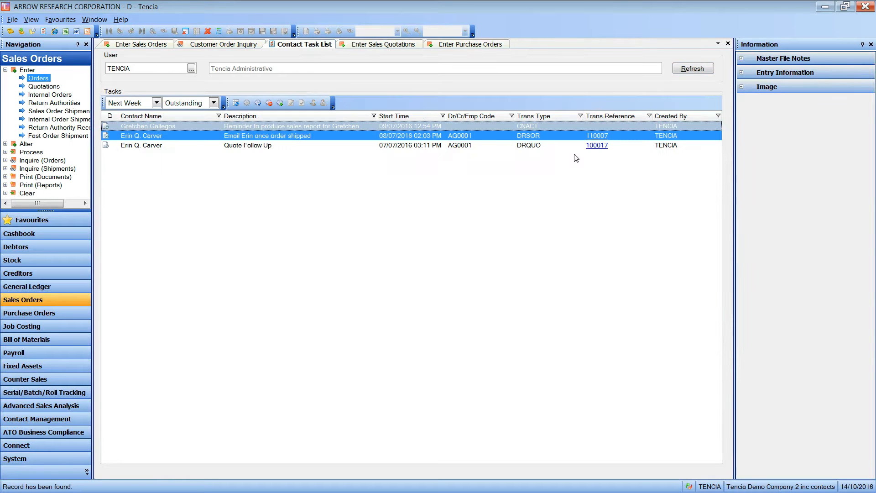
pyautogui.rightClick(512, 146)
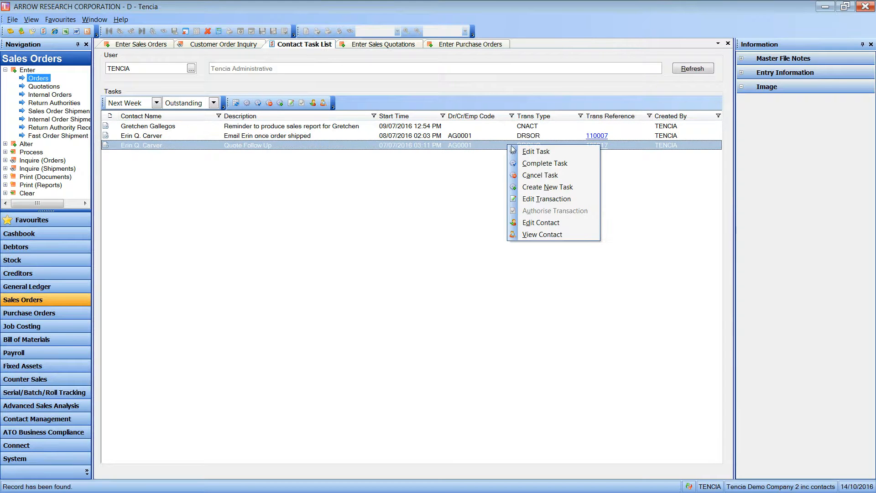
pyautogui.click(552, 235)
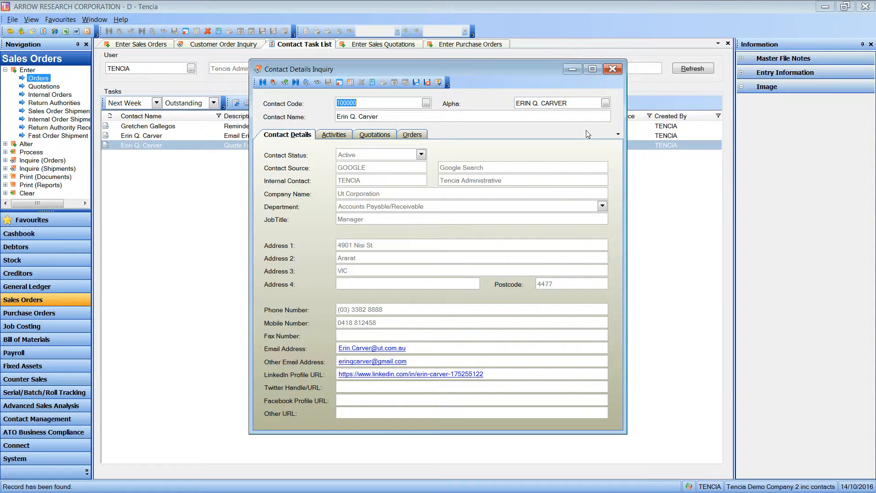
pyautogui.click(612, 68)
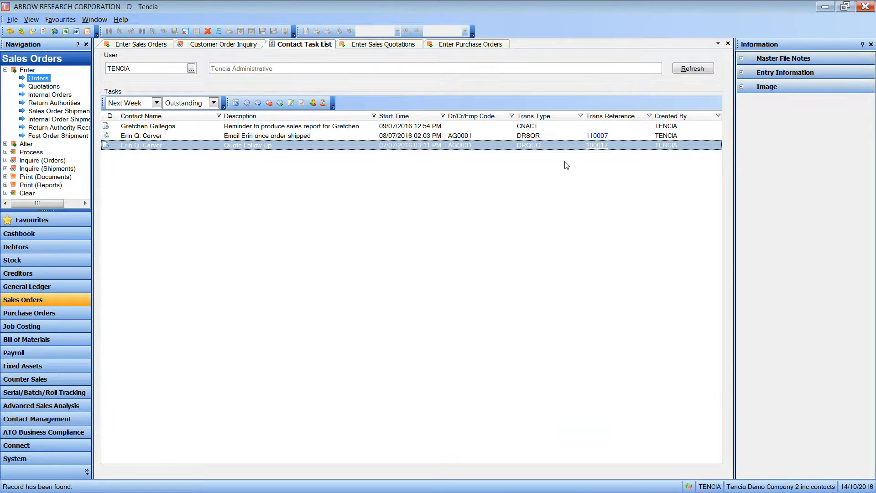
# Step: Open the quotation linked to the Quote Follow Up task, convert it to a sales order and close both windows
pyautogui.rightClick(565, 147)
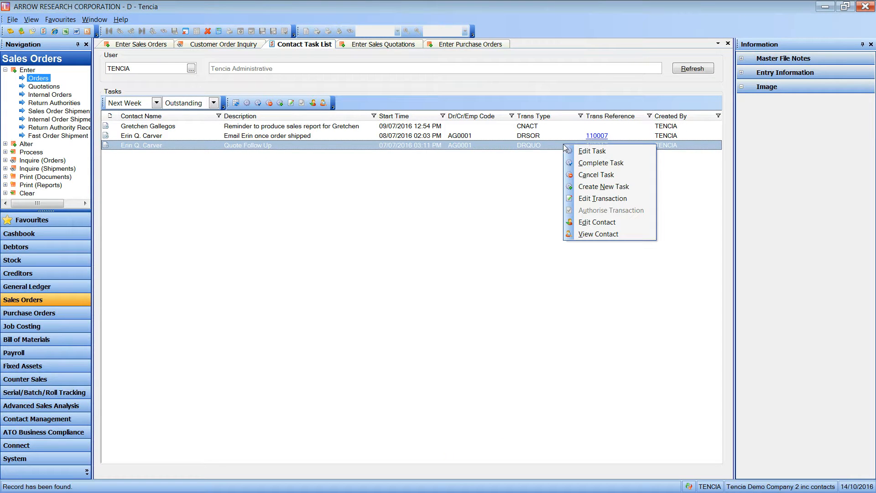
pyautogui.click(606, 200)
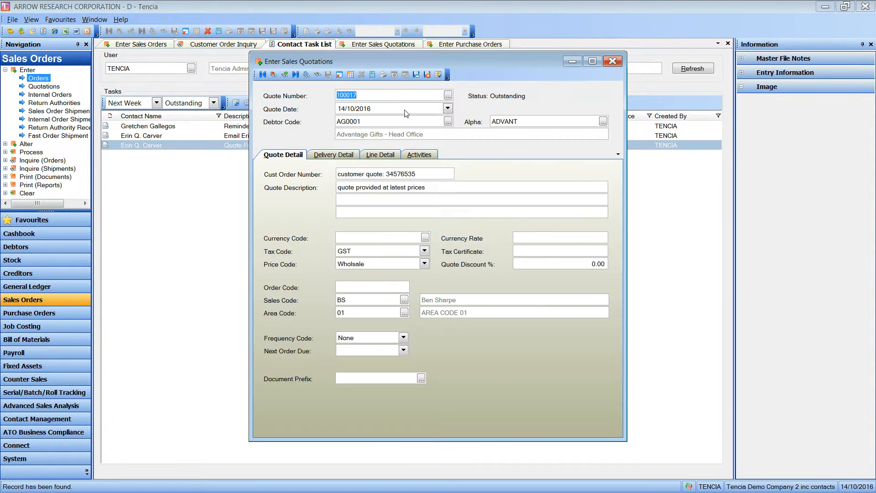
pyautogui.click(383, 75)
pyautogui.click(481, 270)
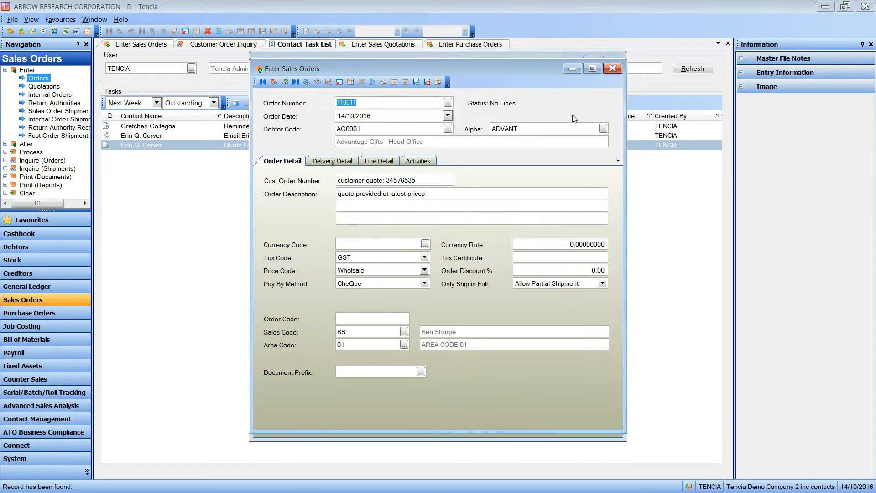
pyautogui.click(612, 69)
pyautogui.click(612, 61)
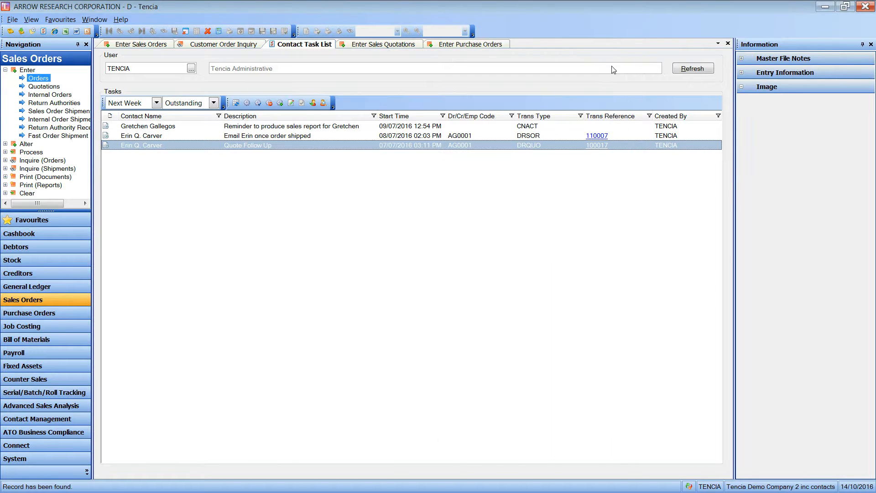
# Step: Mark the Quote Follow Up task as completed and refresh the outstanding task list
pyautogui.rightClick(511, 148)
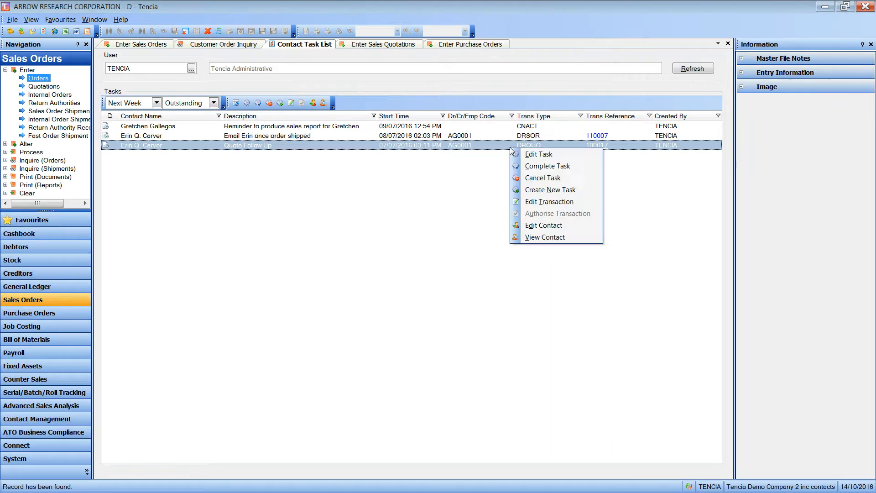
pyautogui.click(563, 166)
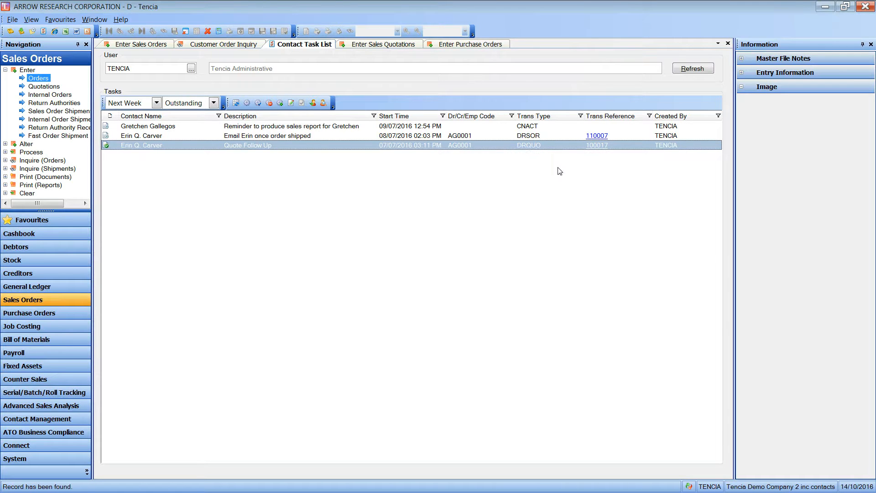
pyautogui.click(686, 69)
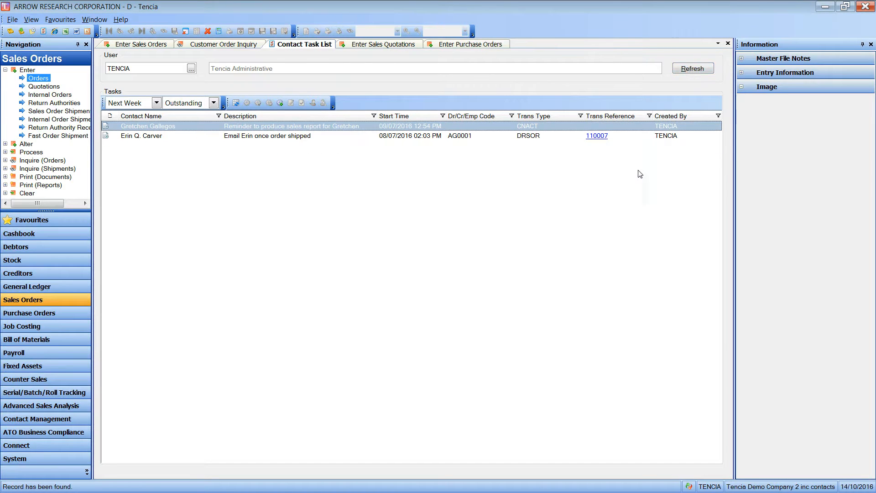
# Step: Start a new activity on the Agile Imports purchase order, selecting the supplier's contact and accepting the default start and end times
pyautogui.click(449, 45)
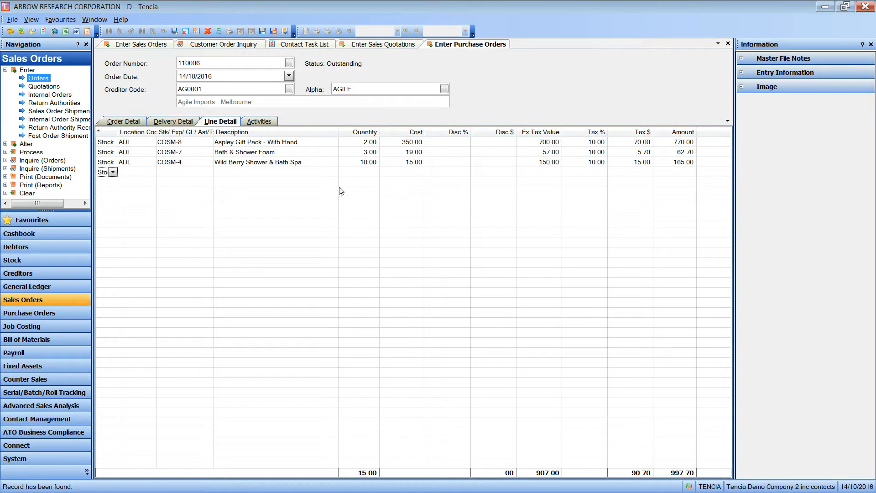
pyautogui.click(259, 122)
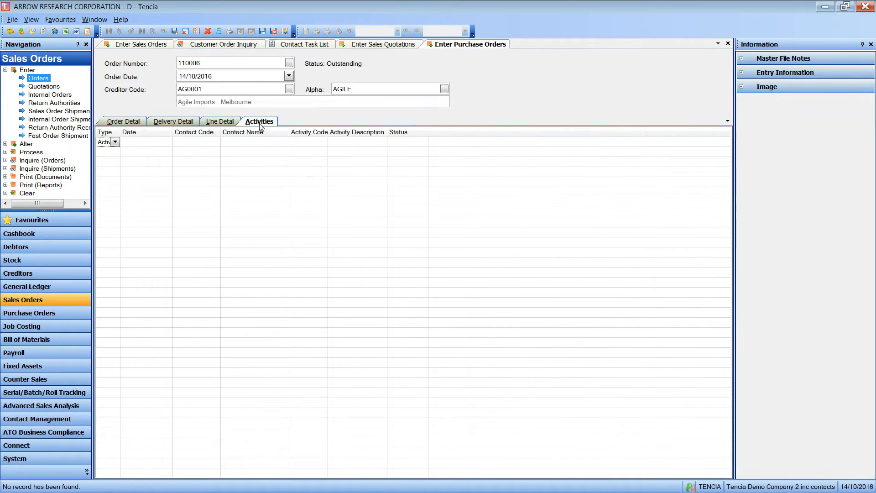
pyautogui.doubleClick(316, 145)
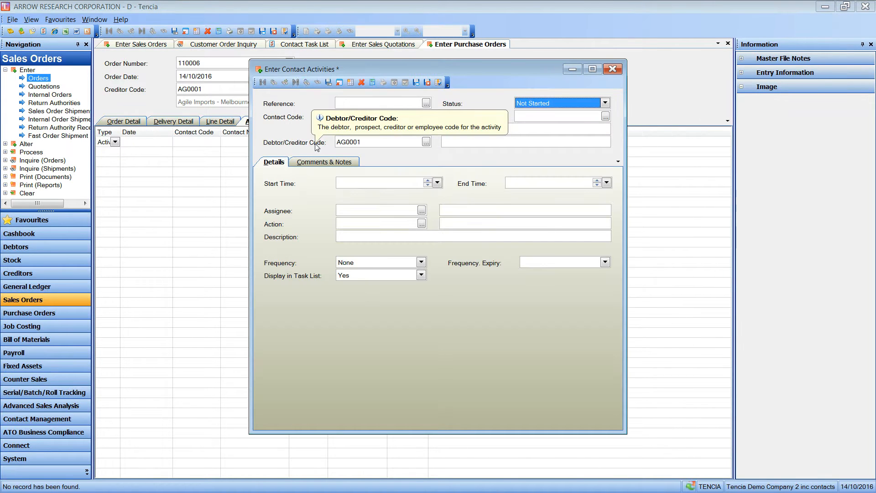
pyautogui.press('Down')
pyautogui.press('Down')
pyautogui.press('Down')
pyautogui.press('Tab')
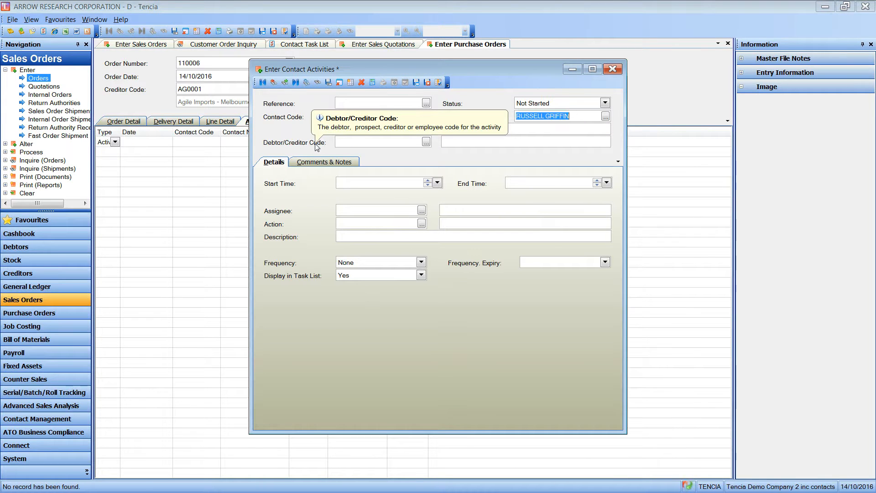
pyautogui.press('Tab')
pyautogui.press('Tab')
pyautogui.press('Tab')
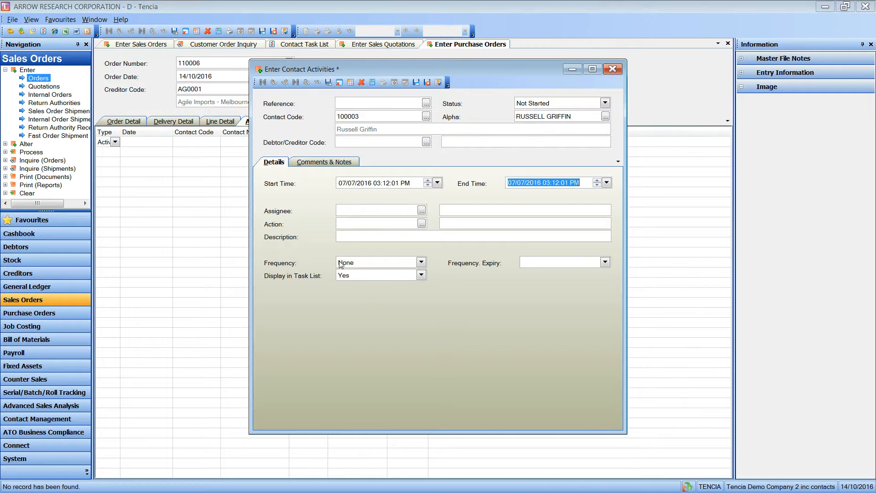
pyautogui.press('Tab')
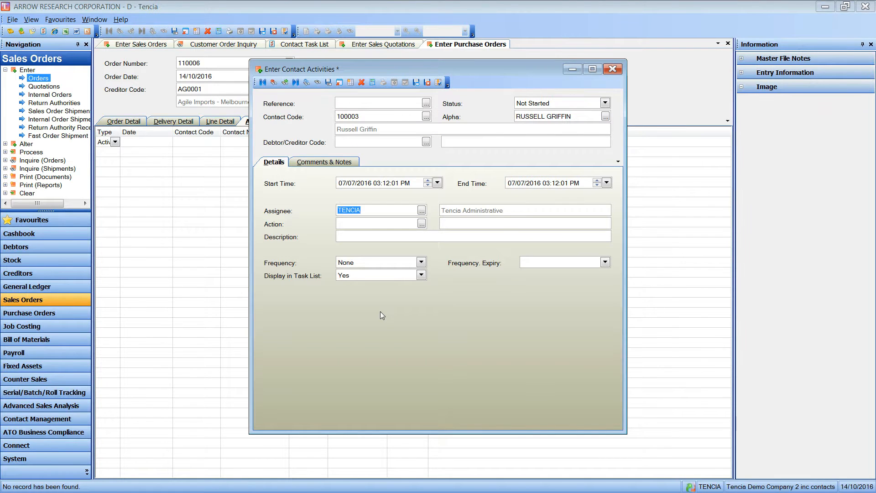
# Step: Assign the activity to SYSTEM with action AUTHORISE (Authorise Order), save it and close the purchase order
pyautogui.press('F4')
pyautogui.press('Return')
pyautogui.press('Tab')
pyautogui.write('AUTHORISE')
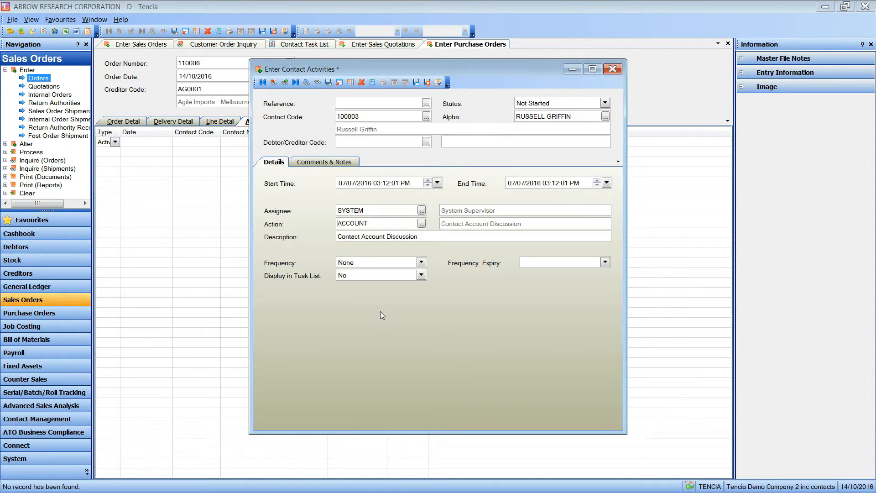
pyautogui.press('Tab')
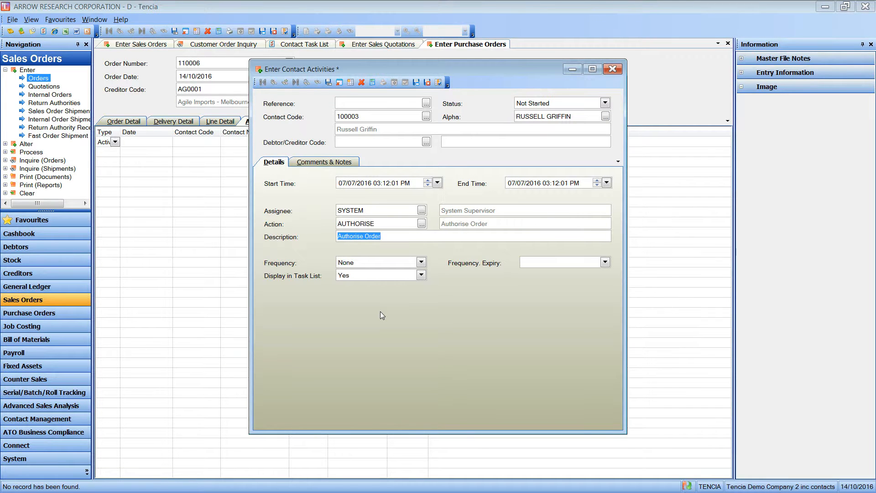
pyautogui.hotkey('ctrl', 's')
pyautogui.press('Escape')
pyautogui.press('Escape')
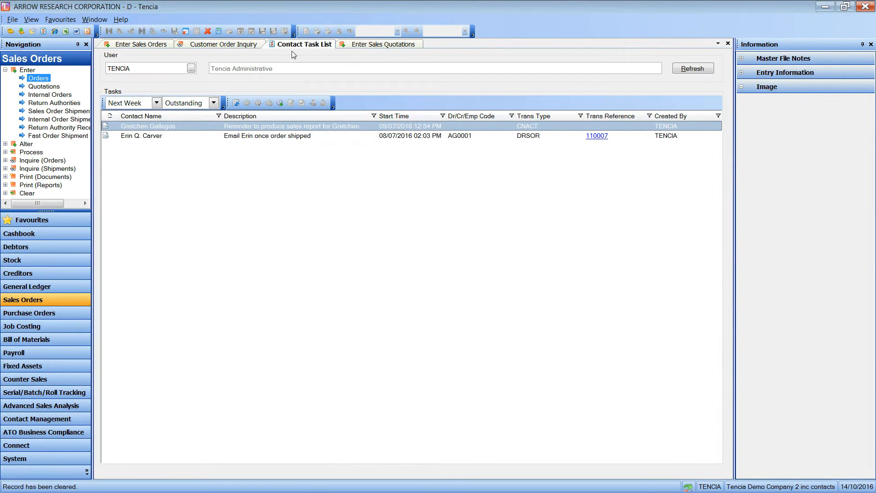
# Step: Switch the contact task list to user SYSTEM and refresh the outstanding tasks
pyautogui.click(191, 68)
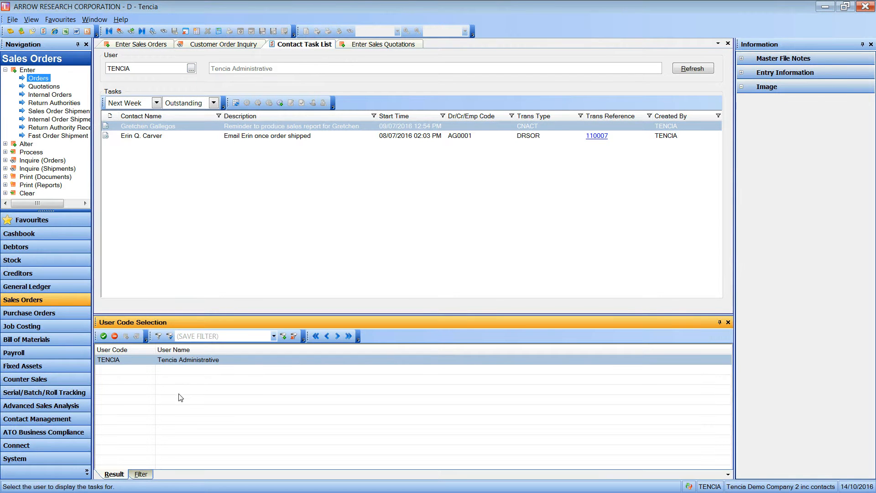
pyautogui.doubleClick(141, 400)
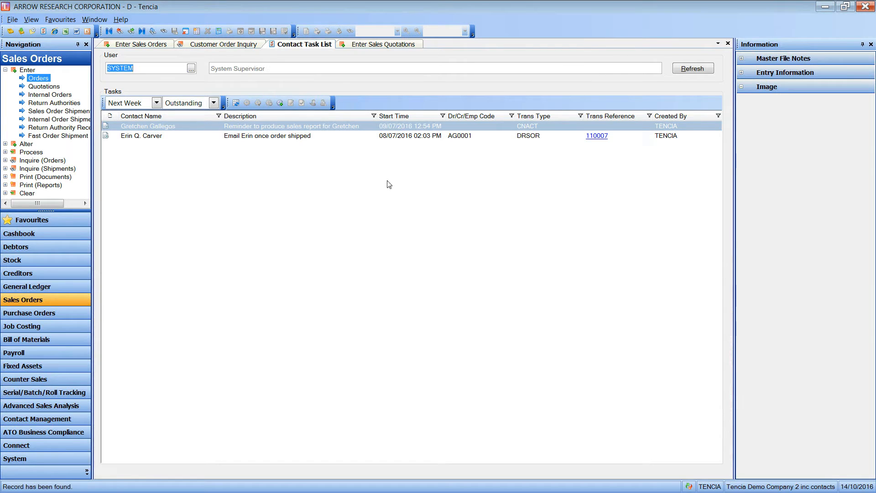
pyautogui.click(683, 70)
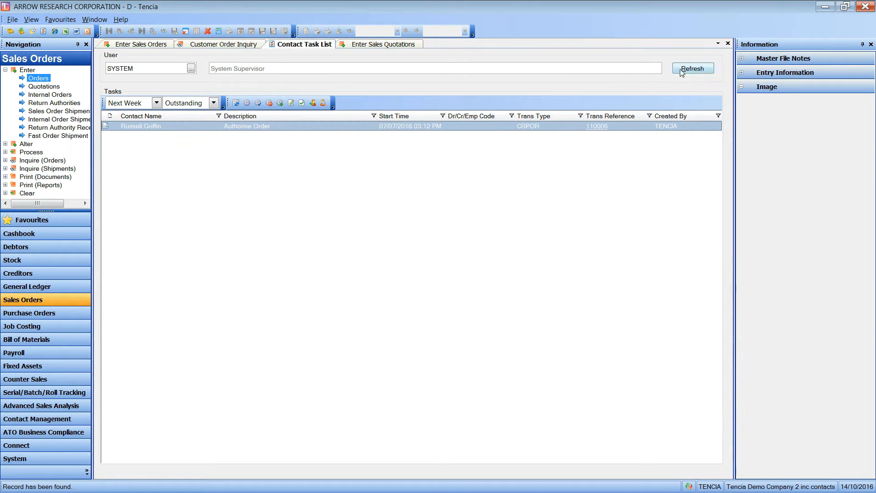
# Step: Authorise the purchase order linked to the Authorise Order task, save the authorisation and mark the task as completed
pyautogui.rightClick(433, 129)
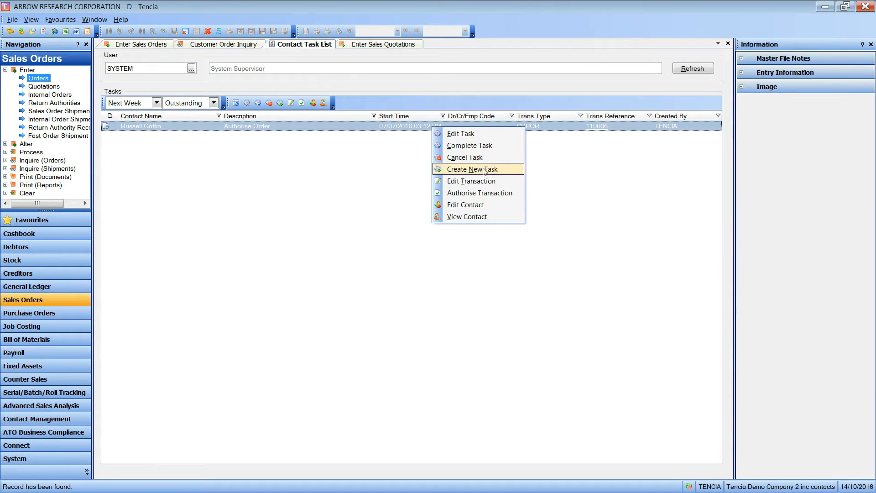
pyautogui.click(487, 193)
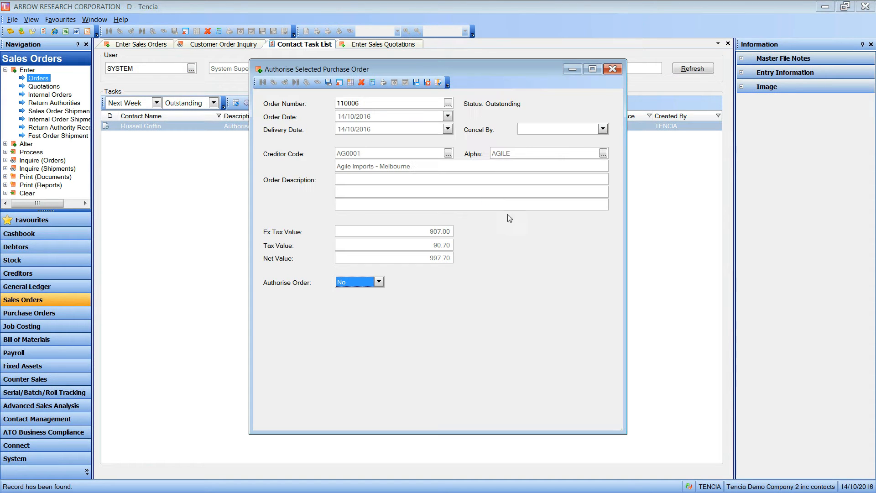
pyautogui.click(378, 281)
pyautogui.click(366, 298)
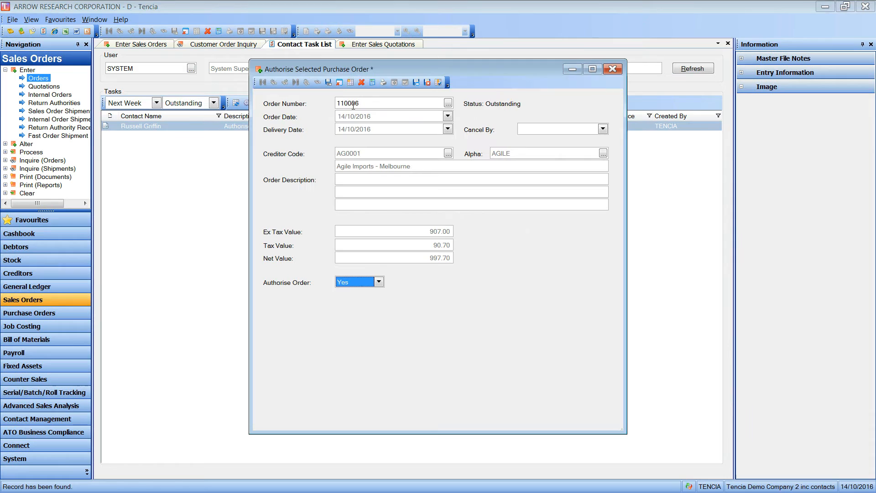
pyautogui.click(328, 82)
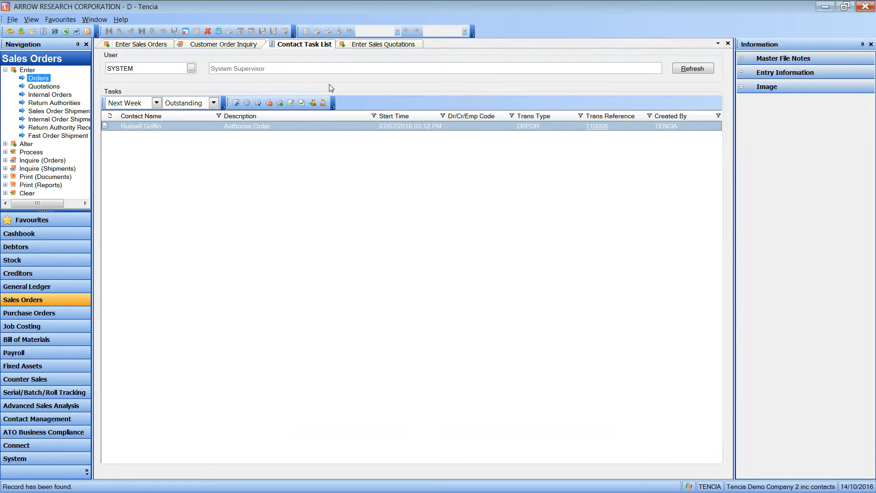
pyautogui.rightClick(405, 131)
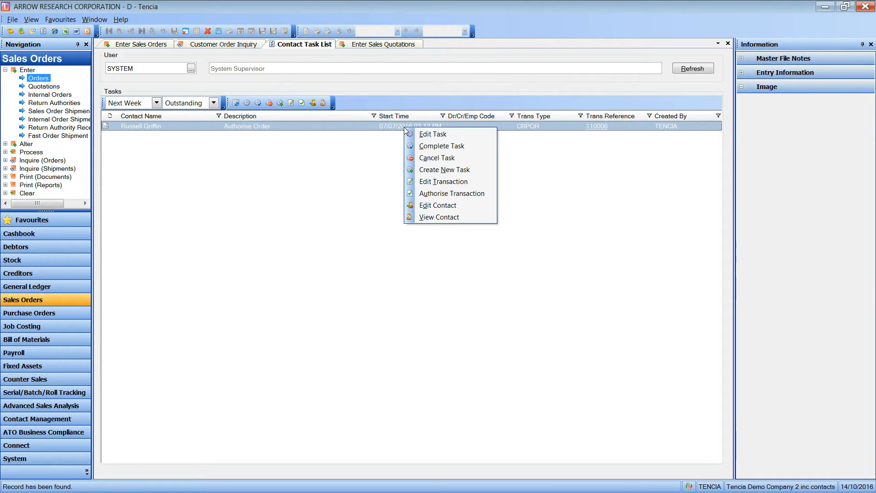
pyautogui.click(438, 146)
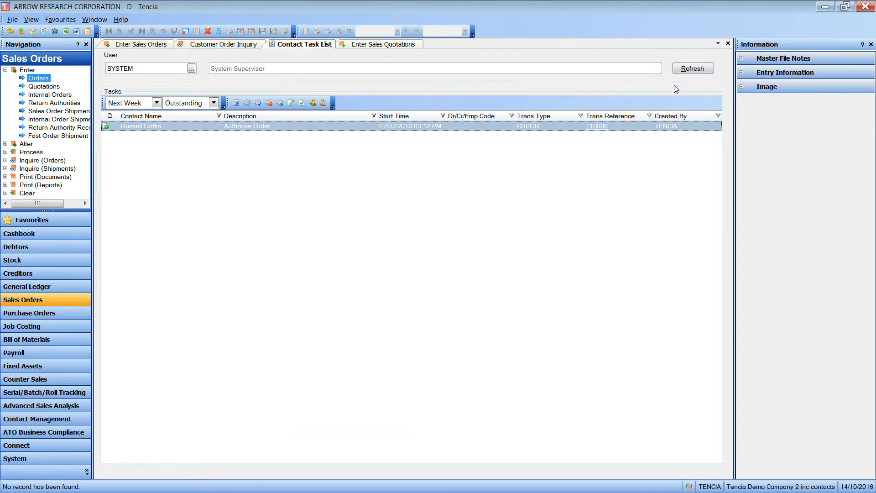